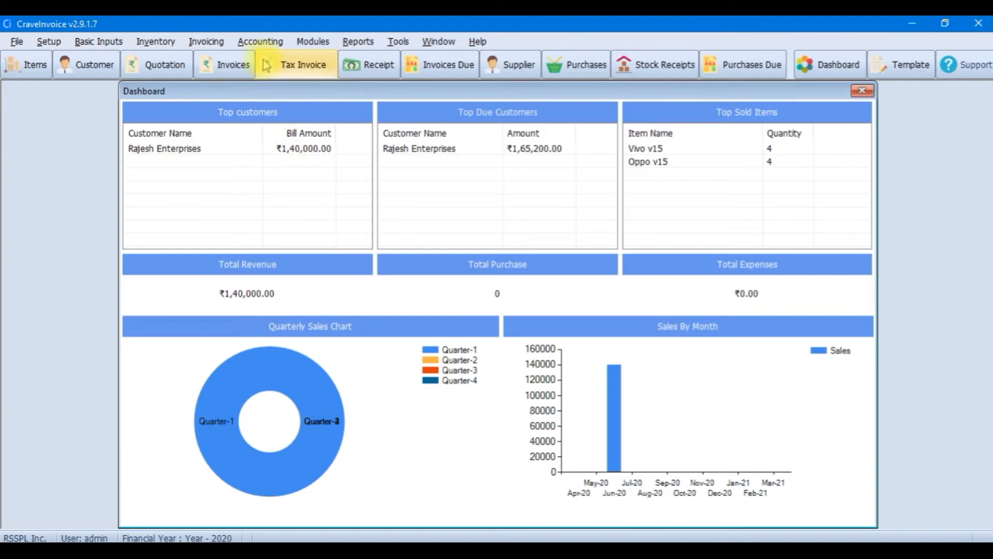
Check the cost center option in the account settings, leaving the settings as they are
left_click(254, 43)
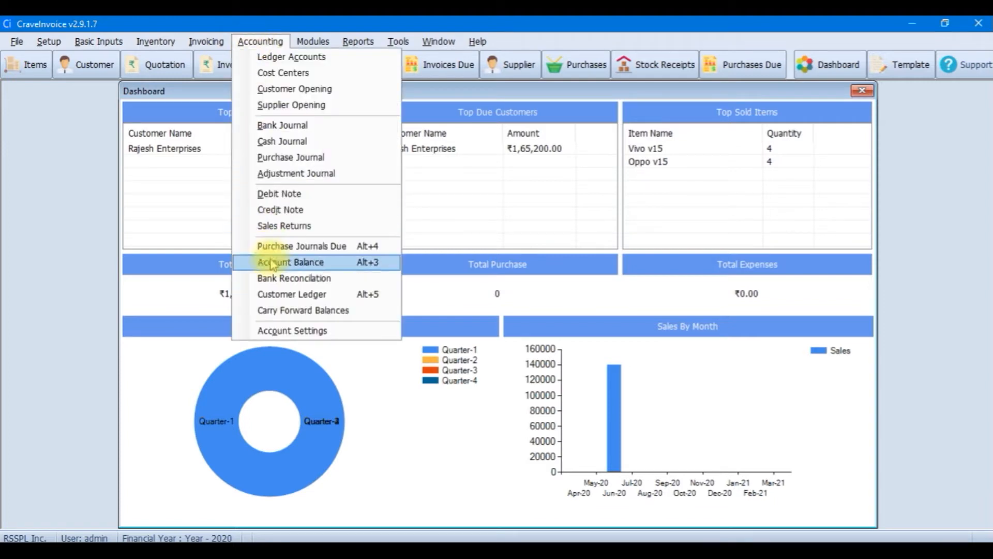
left_click(265, 22)
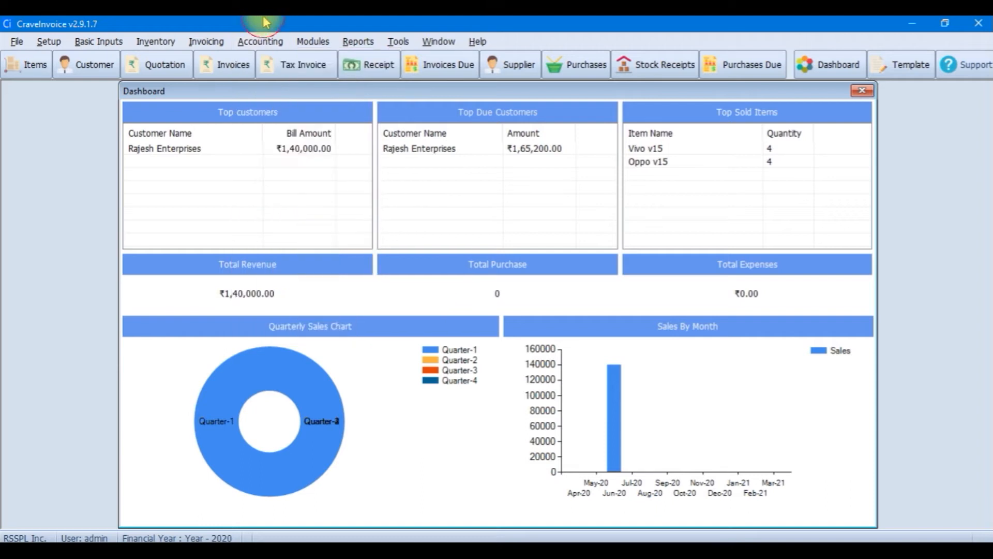
left_click(253, 42)
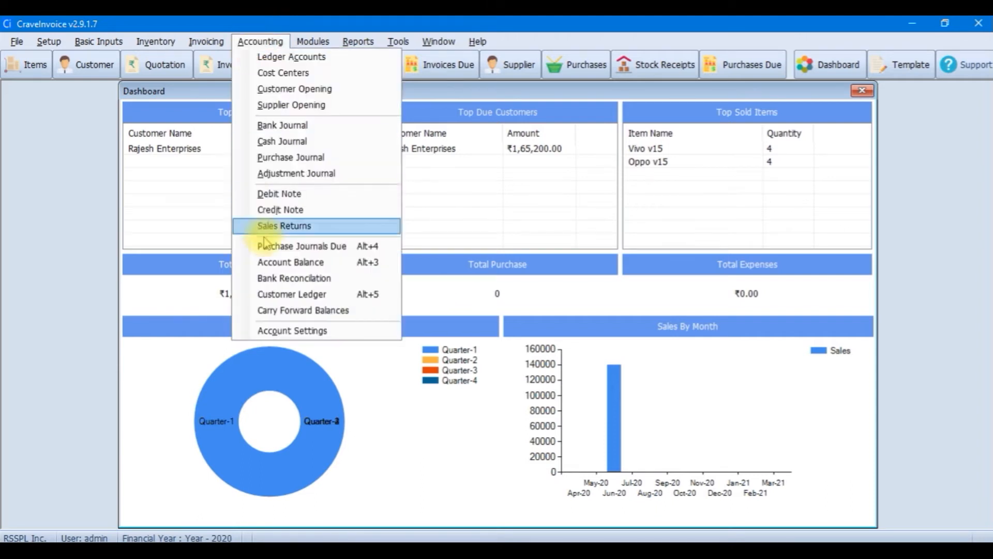
left_click(308, 326)
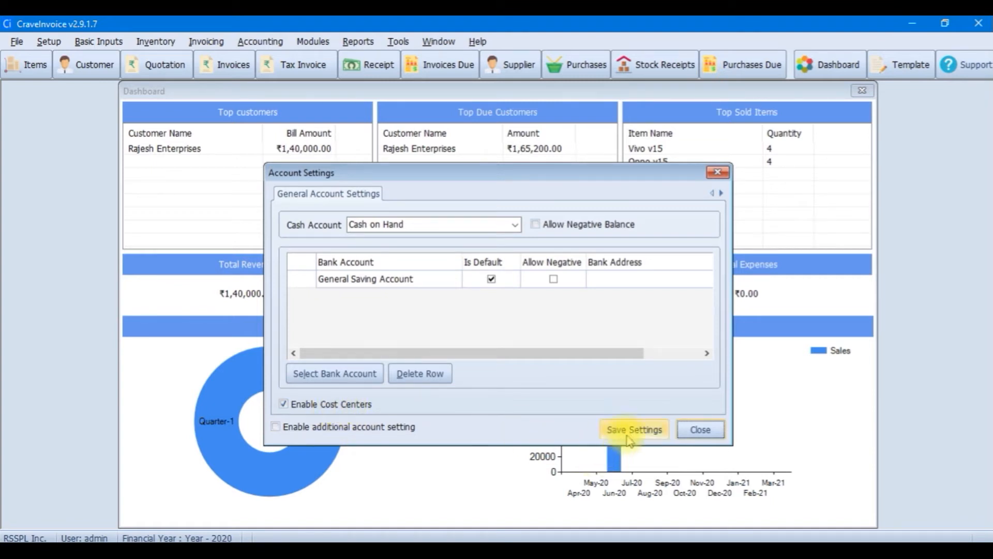
left_click(692, 432)
Open the cost center setup and examine its list of categories and its list of cost centers
left_click(261, 40)
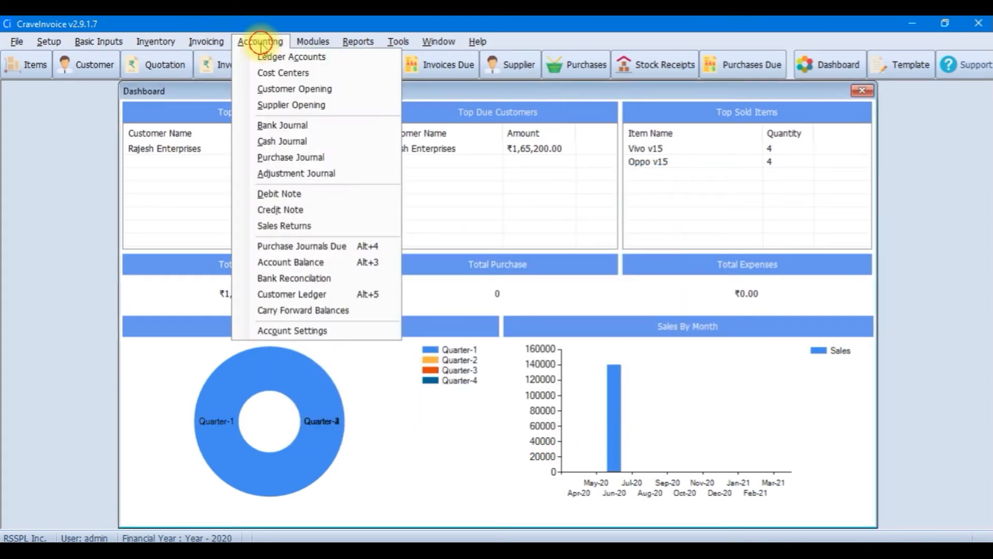
left_click(300, 76)
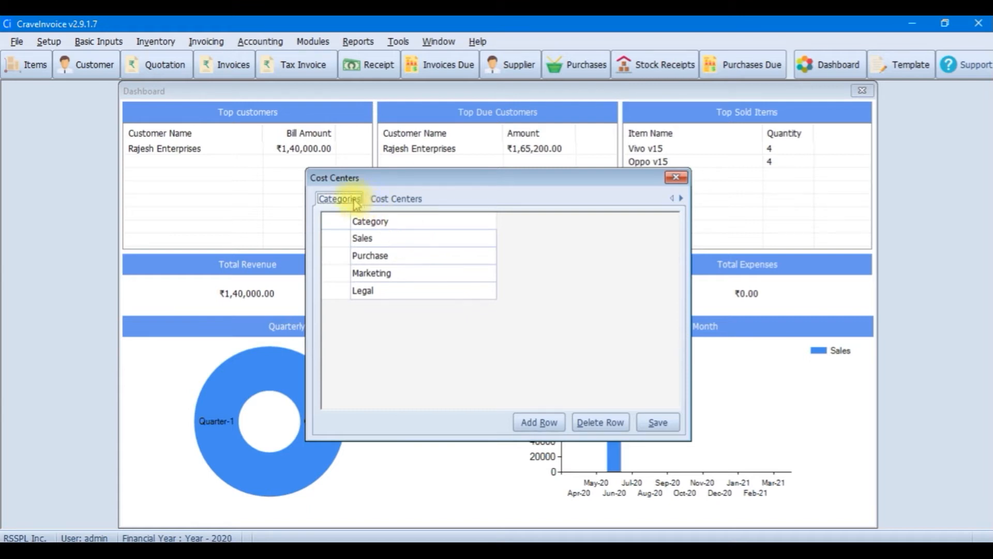
left_click(389, 199)
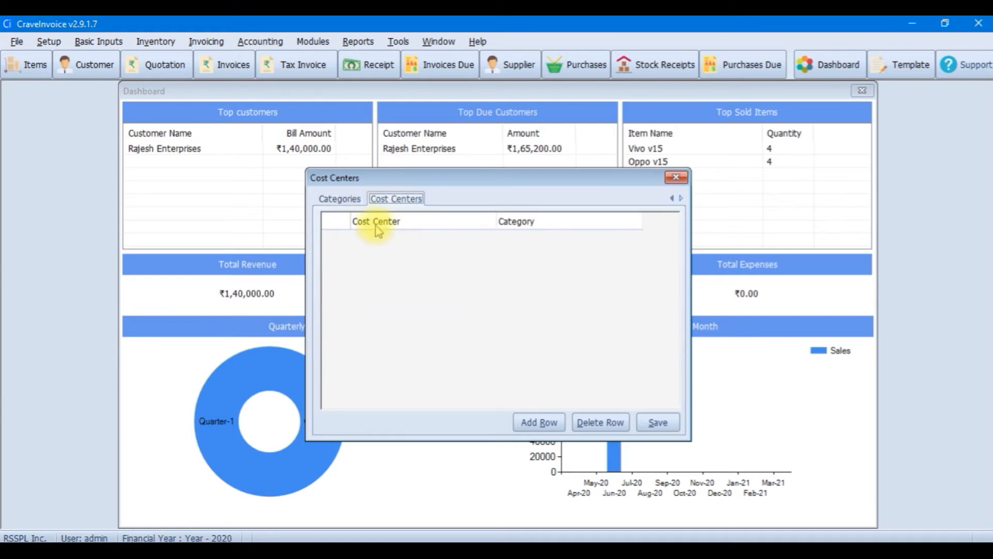
left_click(355, 202)
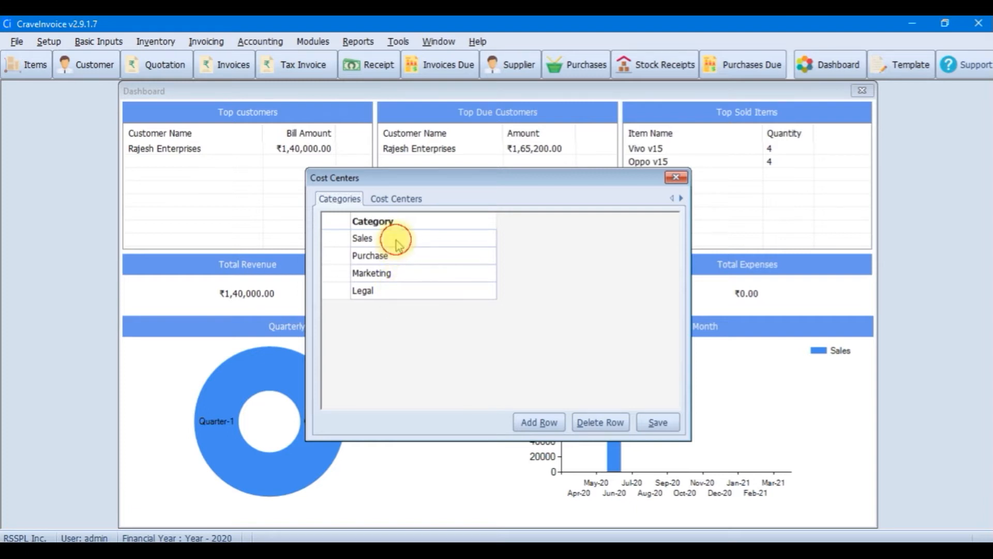
left_click(398, 257)
left_click(405, 273)
left_click(408, 291)
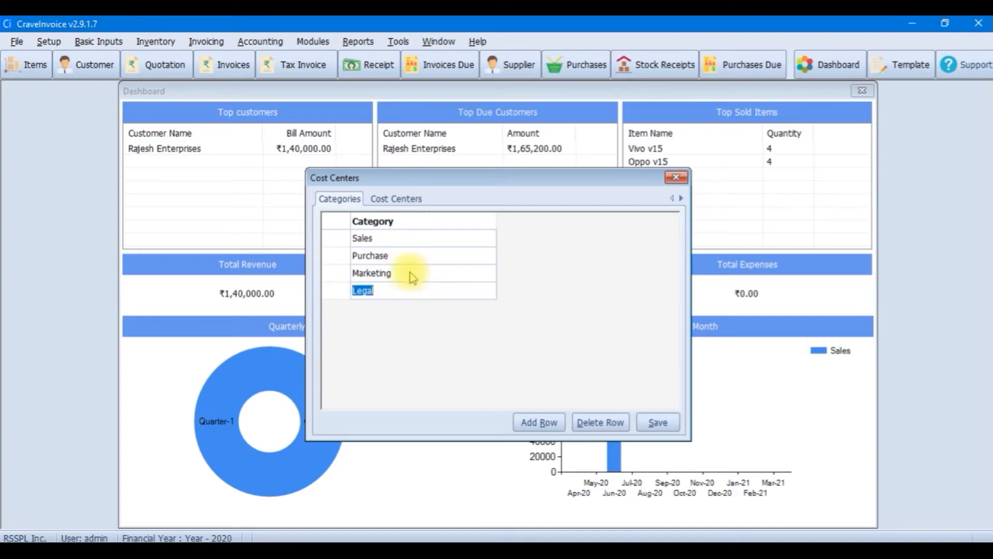
left_click(408, 256)
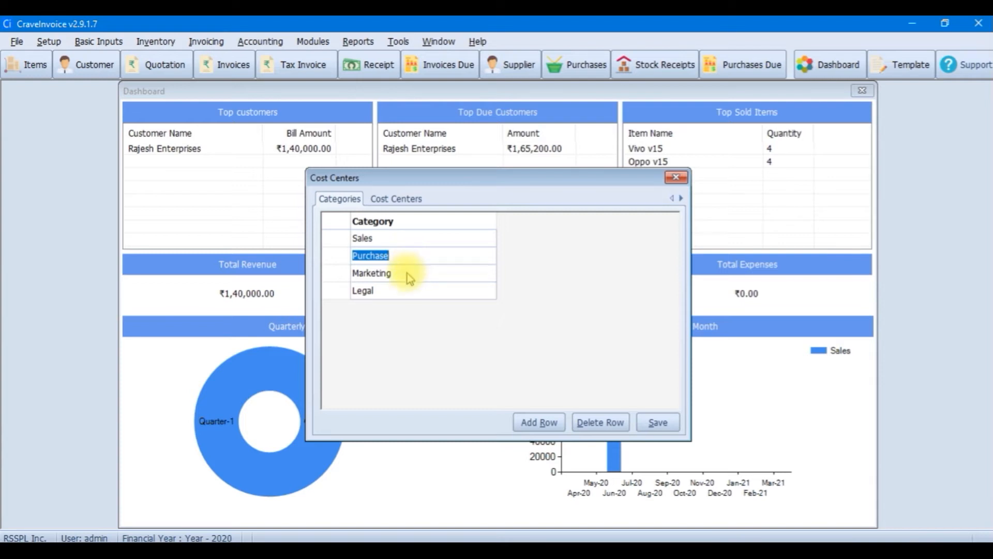
left_click(408, 273)
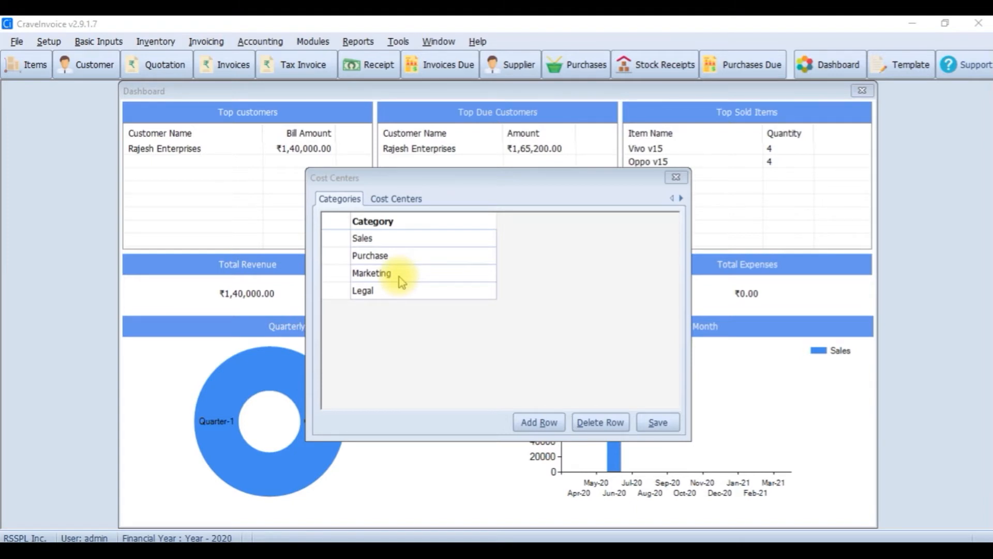
left_click(376, 255)
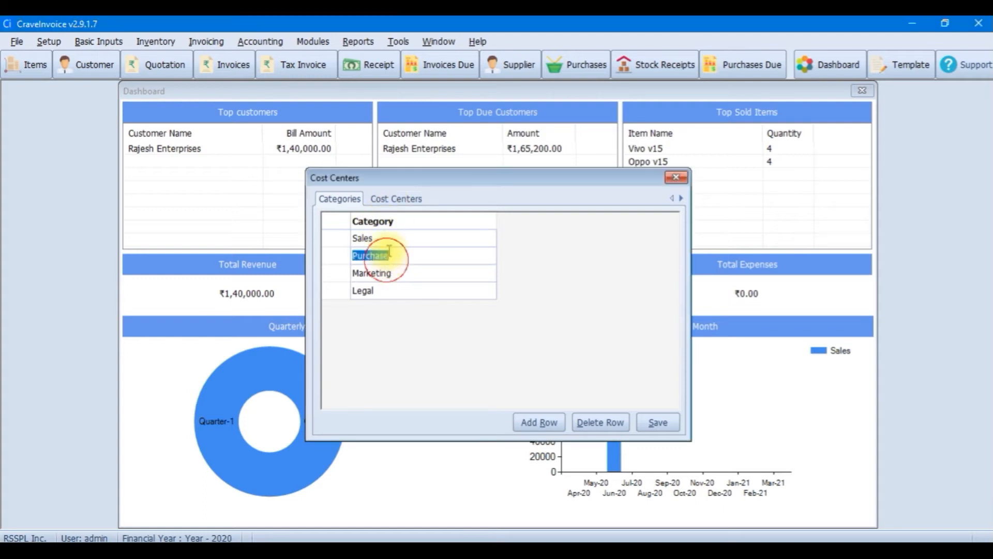
left_click(396, 202)
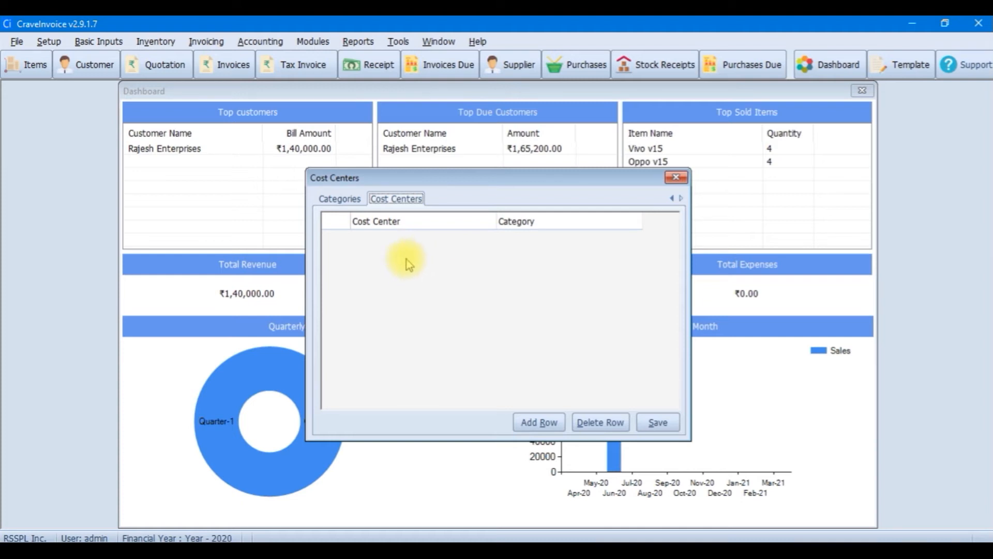
left_click(351, 201)
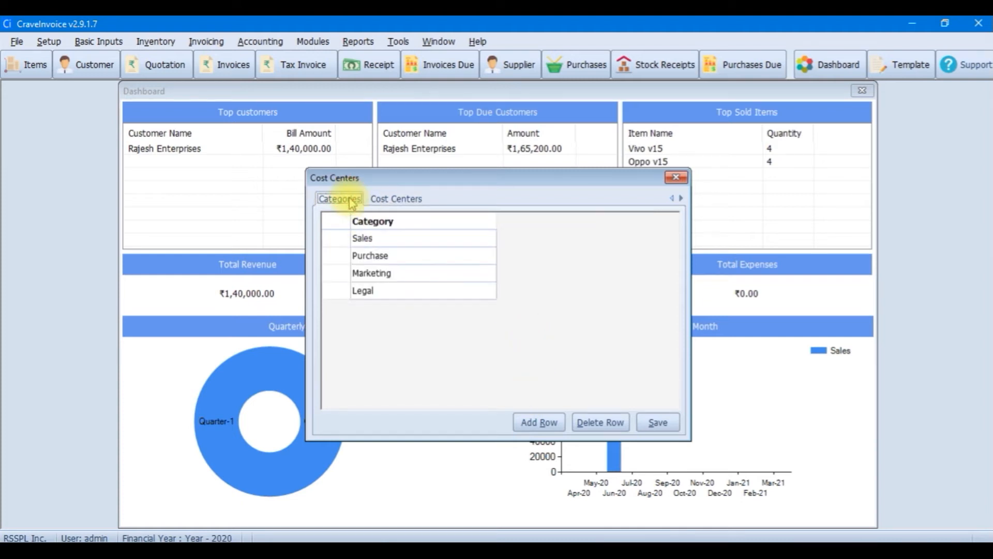
Add and save the cost centers Online Marketing and TV Ads under Marketing, and Research and Development under Sales
left_click(393, 203)
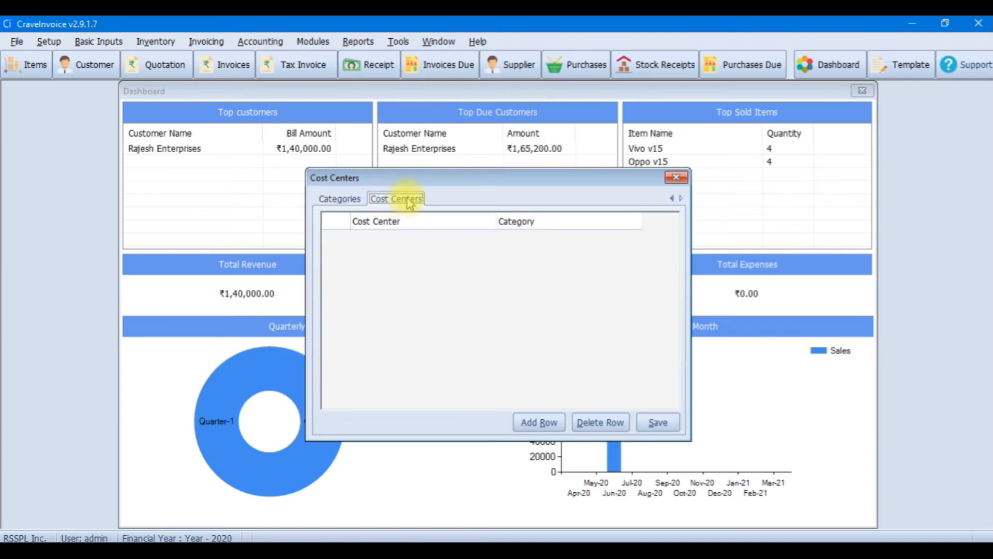
left_click(537, 424)
left_click(406, 238)
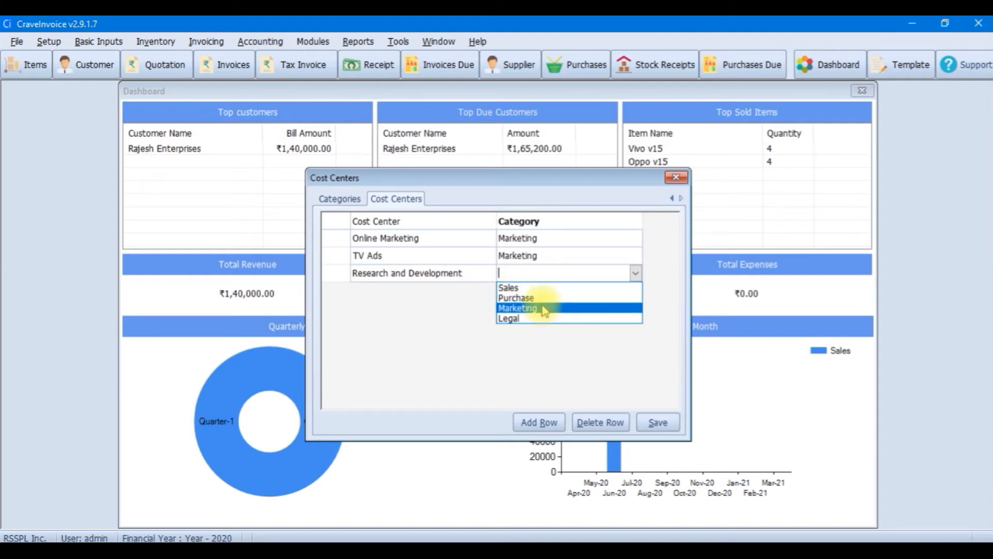
left_click(538, 286)
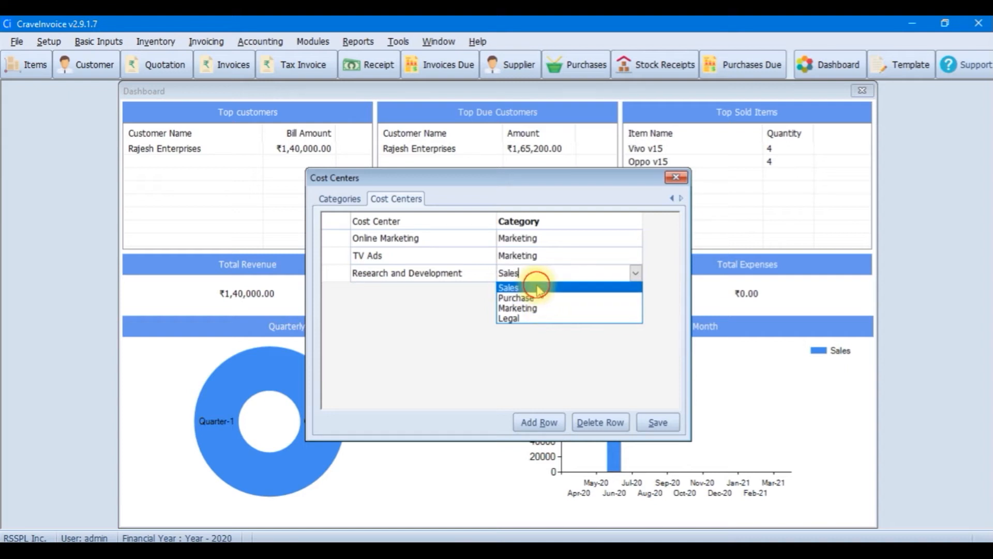
left_click(653, 423)
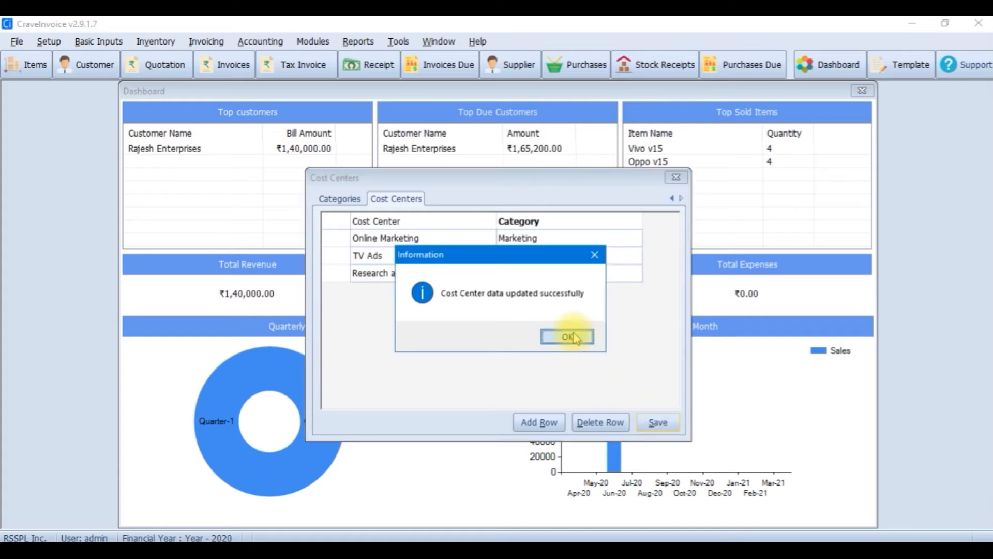
left_click(568, 336)
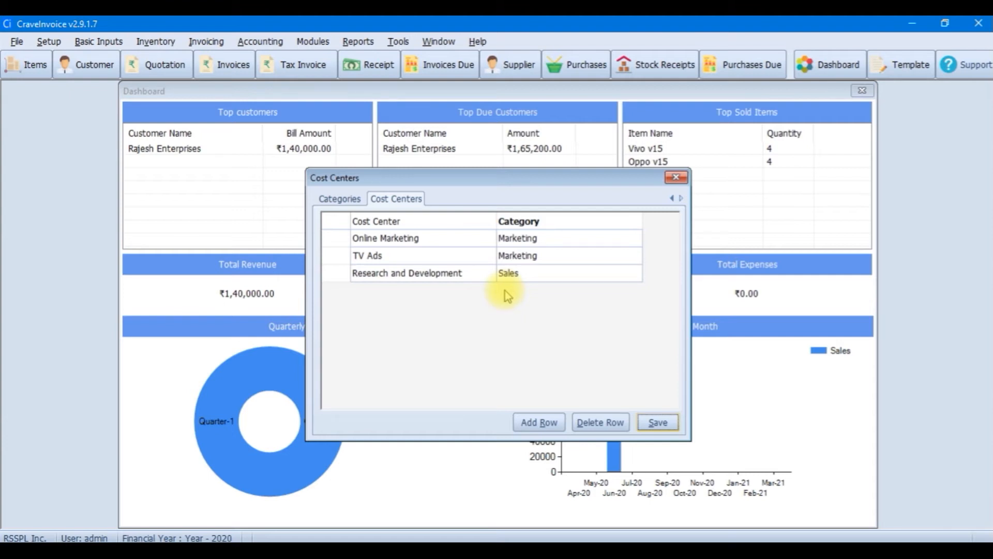
left_click(676, 178)
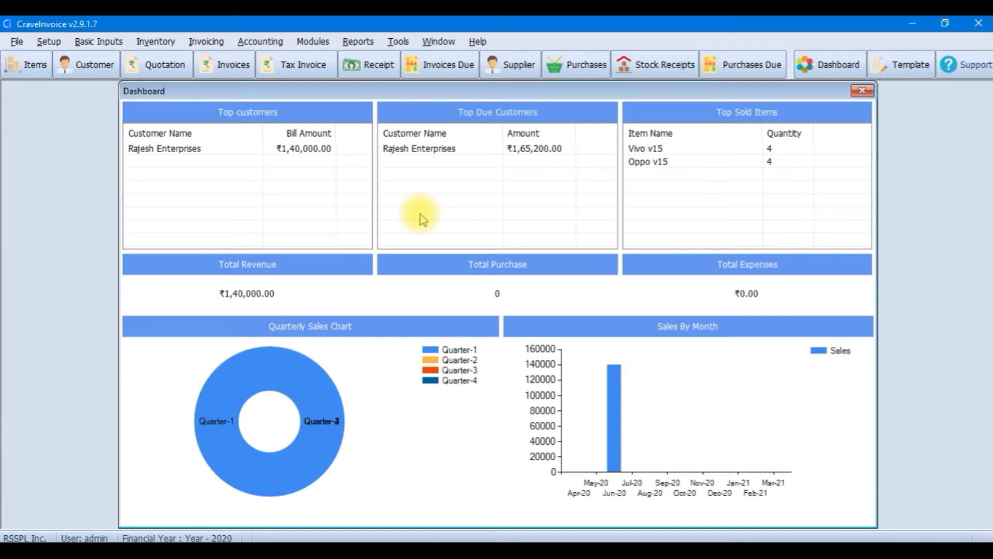
Start a new bank journal payment entry and add the supplier Mathur Enterprises to it
left_click(269, 44)
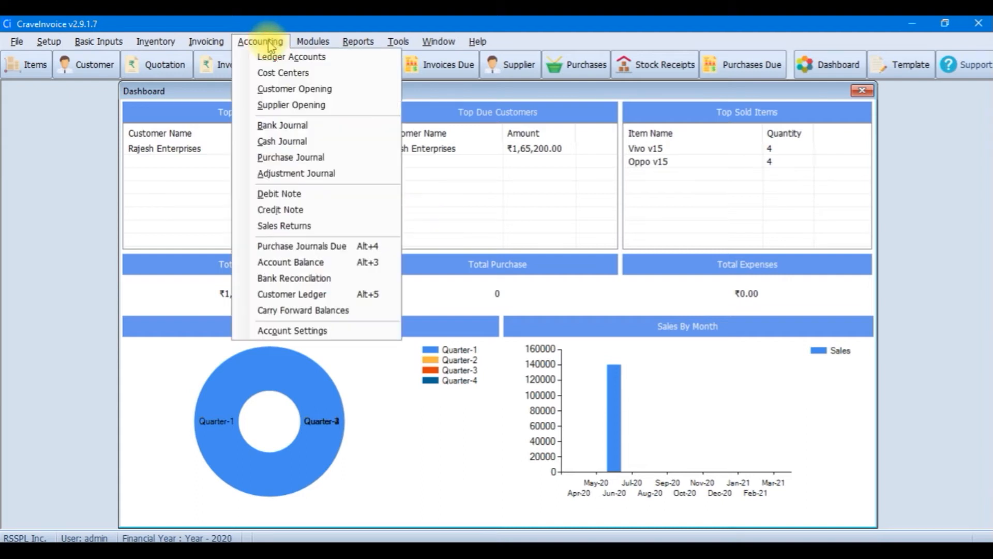
left_click(270, 42)
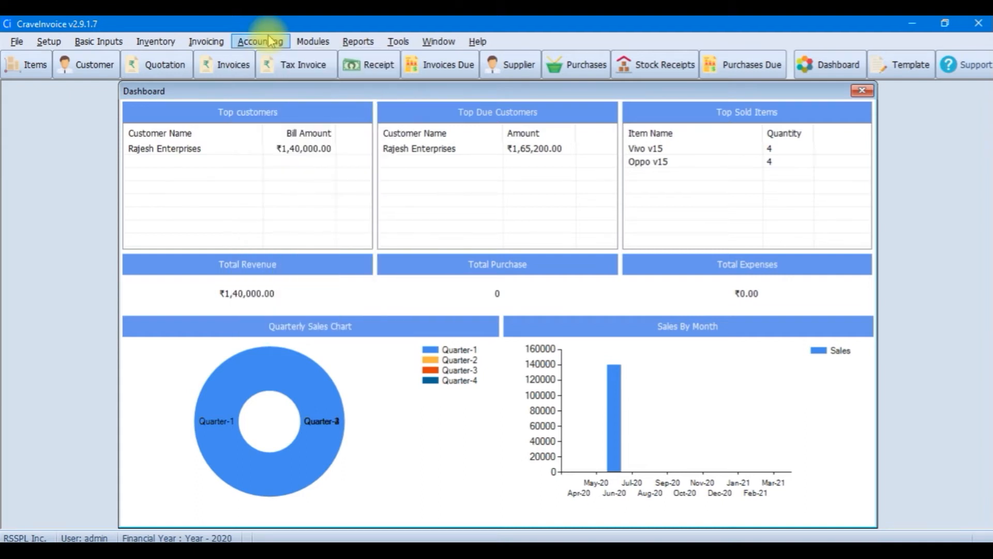
left_click(270, 42)
left_click(325, 127)
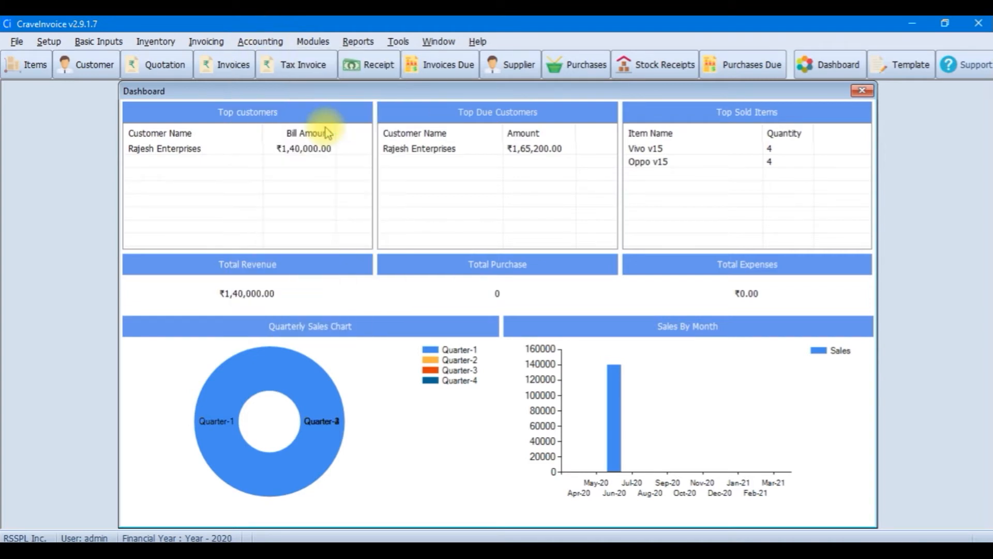
left_click(178, 154)
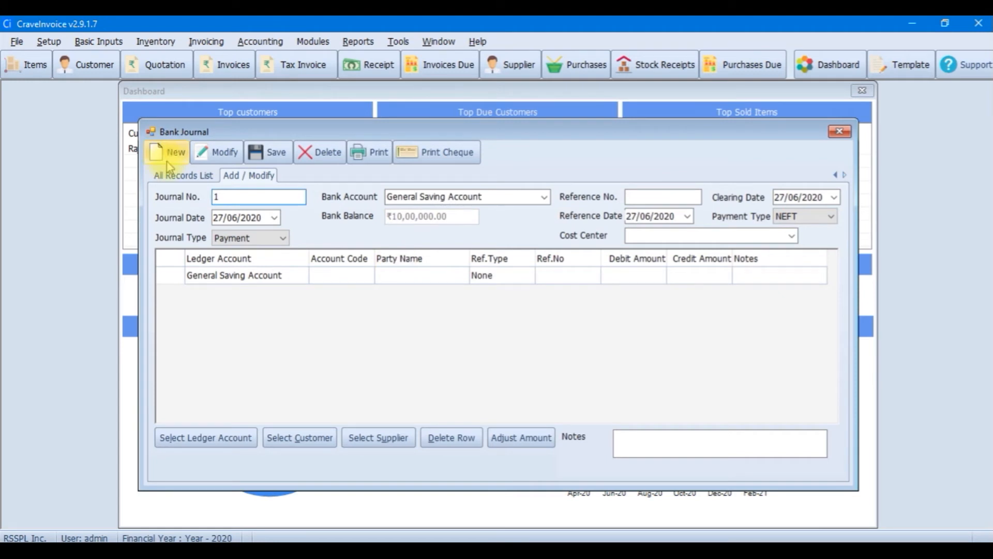
left_click(368, 439)
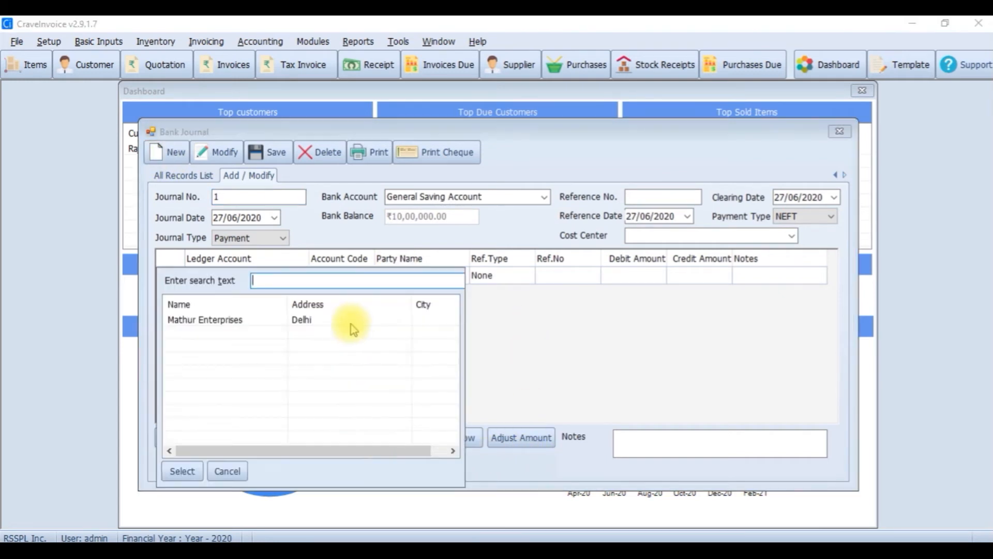
left_click(347, 321)
left_click(178, 471)
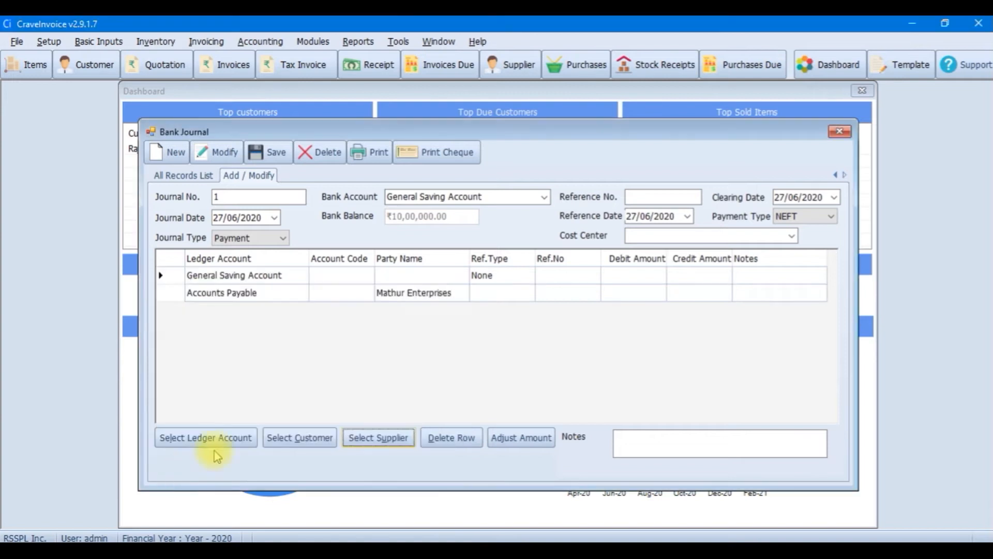
Assign the Online Marketing cost center to the bank journal entry
left_click(565, 294)
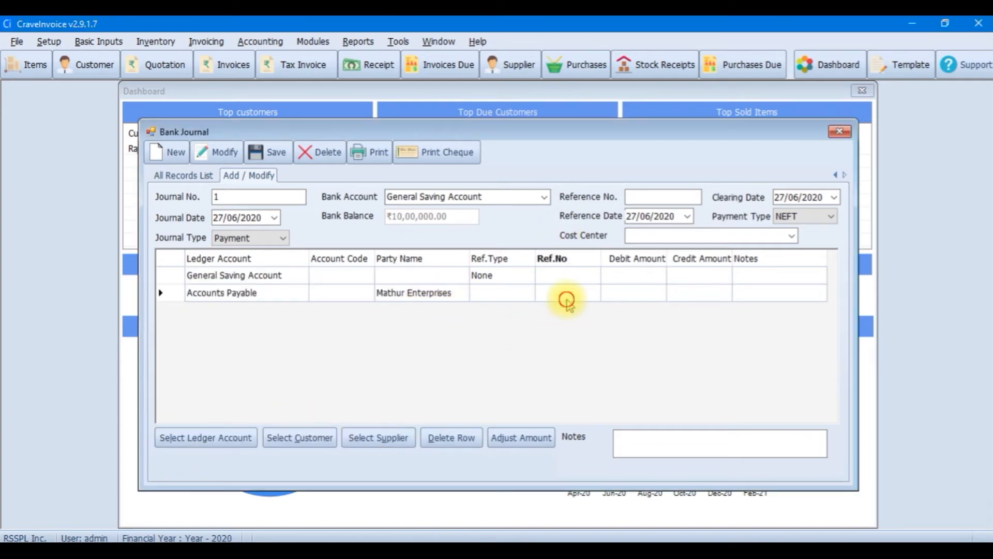
left_click(790, 237)
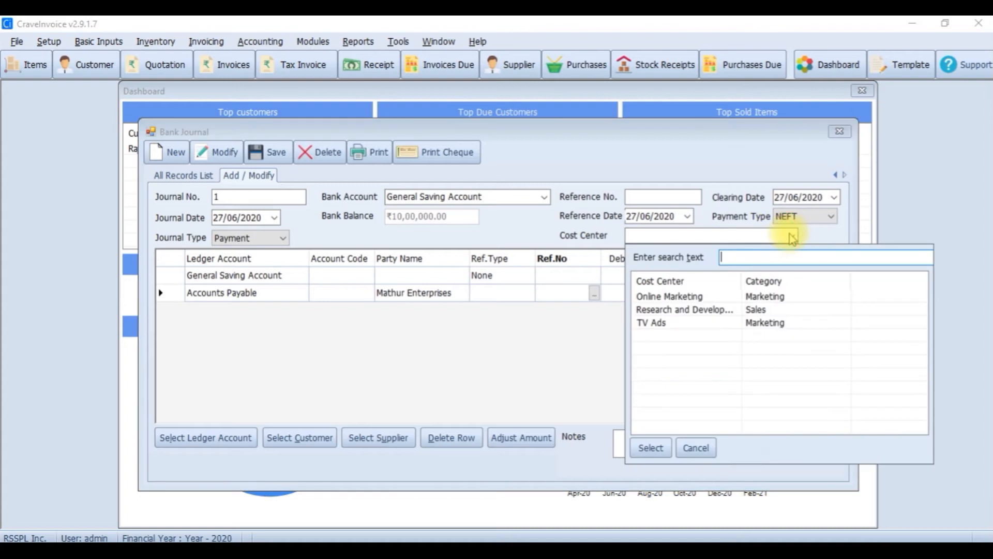
left_click(693, 299)
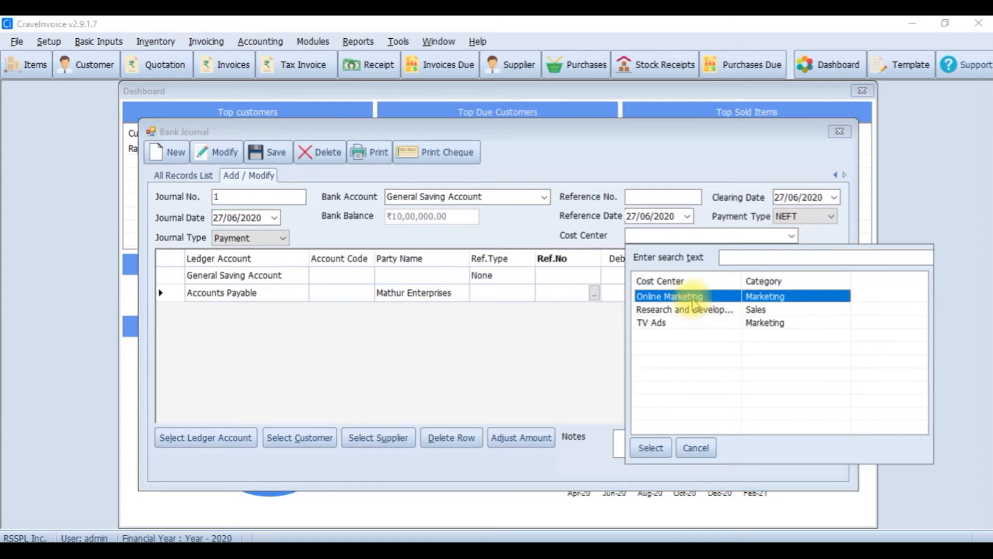
left_click(650, 446)
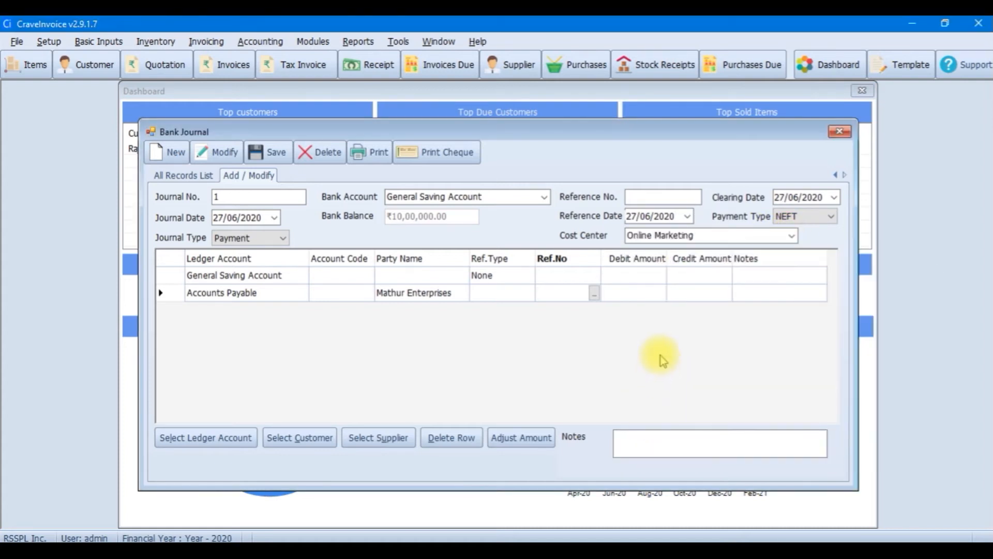
Enter a debit amount of 10000 on the Accounts Payable line for Mathur Enterprises and save the journal
left_click(636, 292)
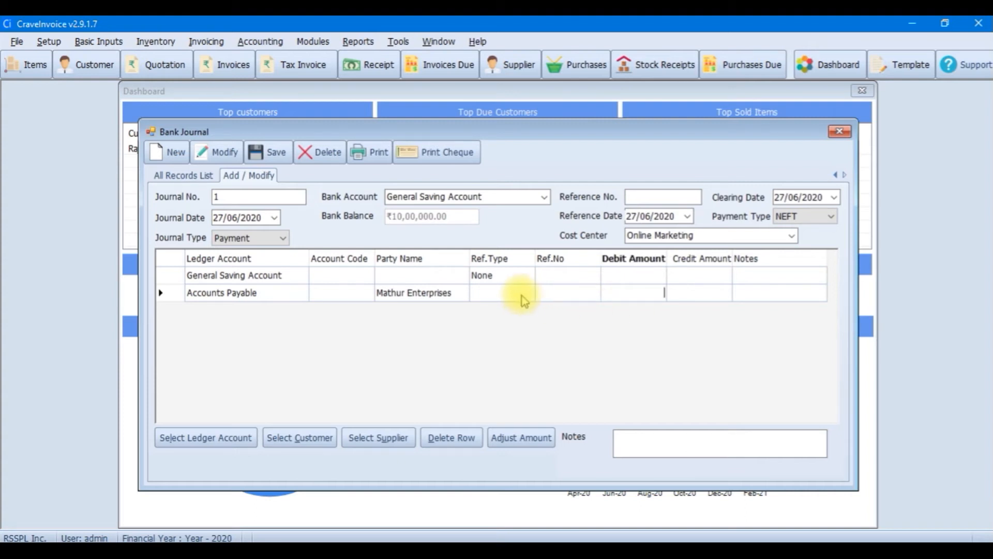
left_click(569, 292)
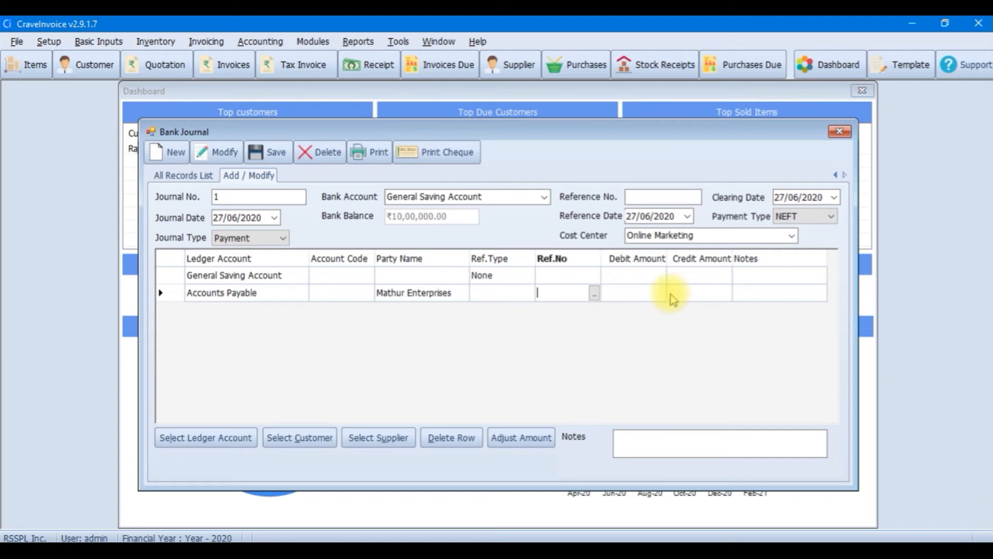
left_click(631, 292)
type("10000")
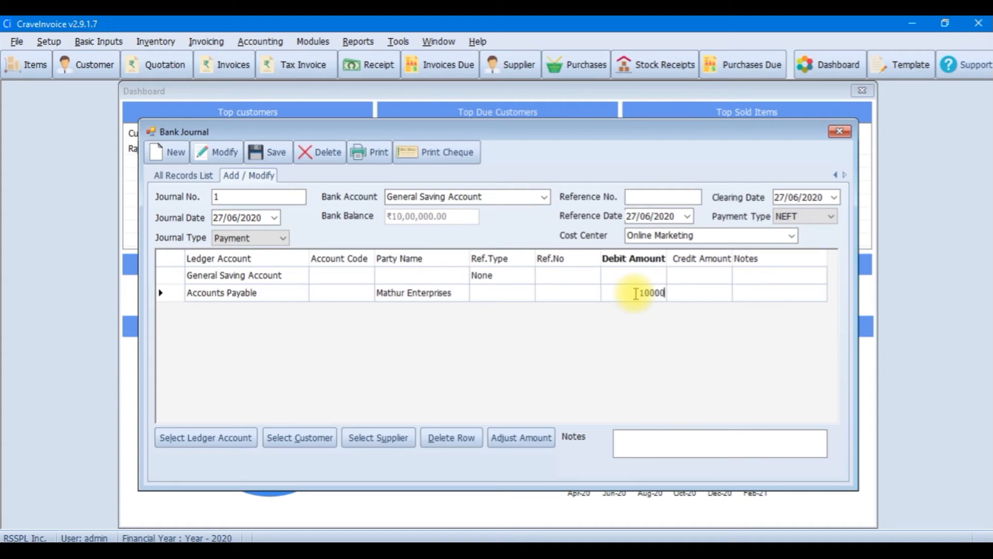
key("Tab")
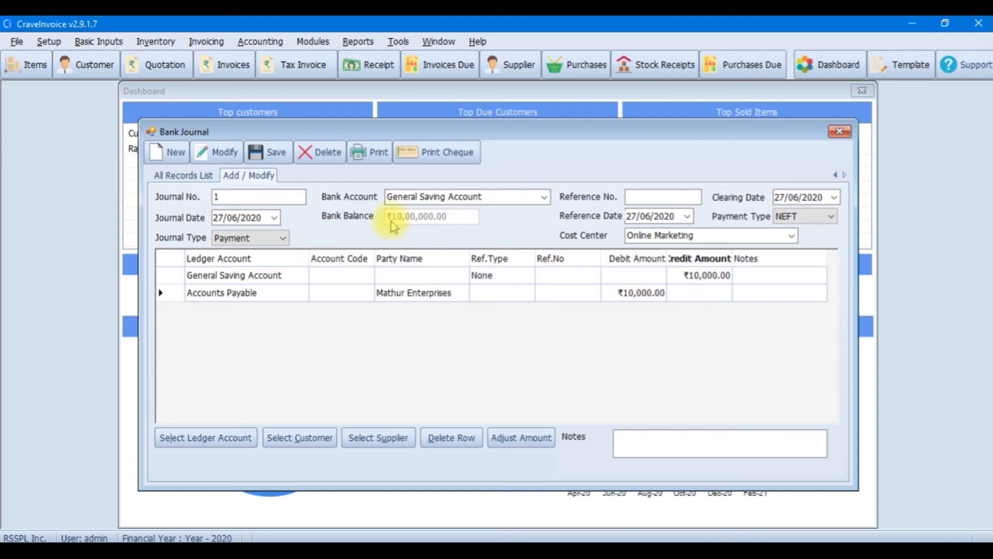
left_click(281, 155)
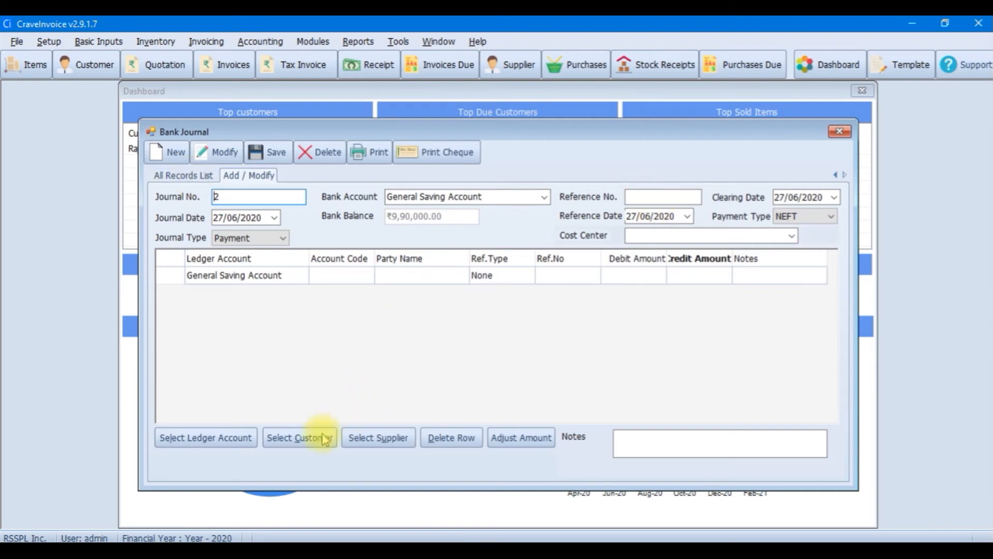
left_click(300, 438)
left_click(525, 381)
left_click(388, 437)
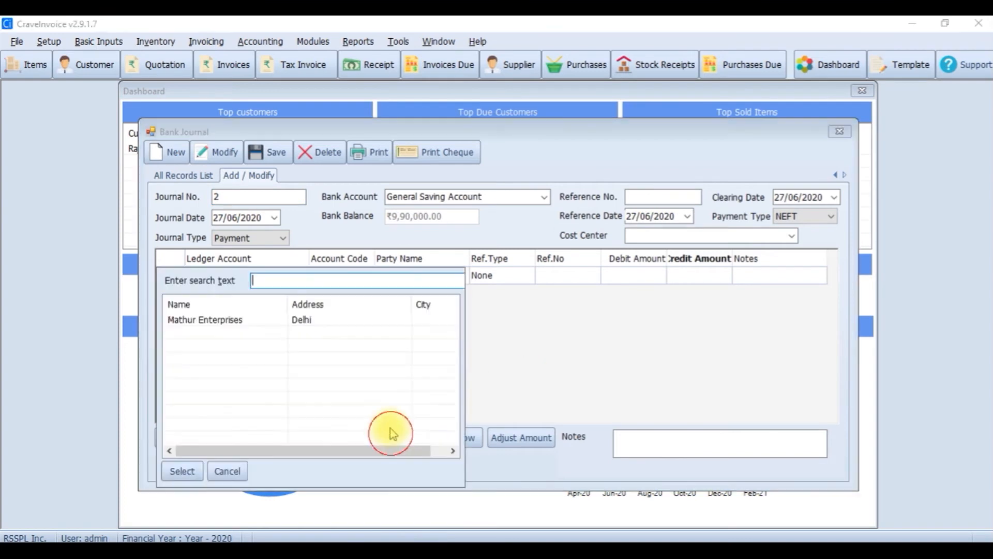
double_click(316, 321)
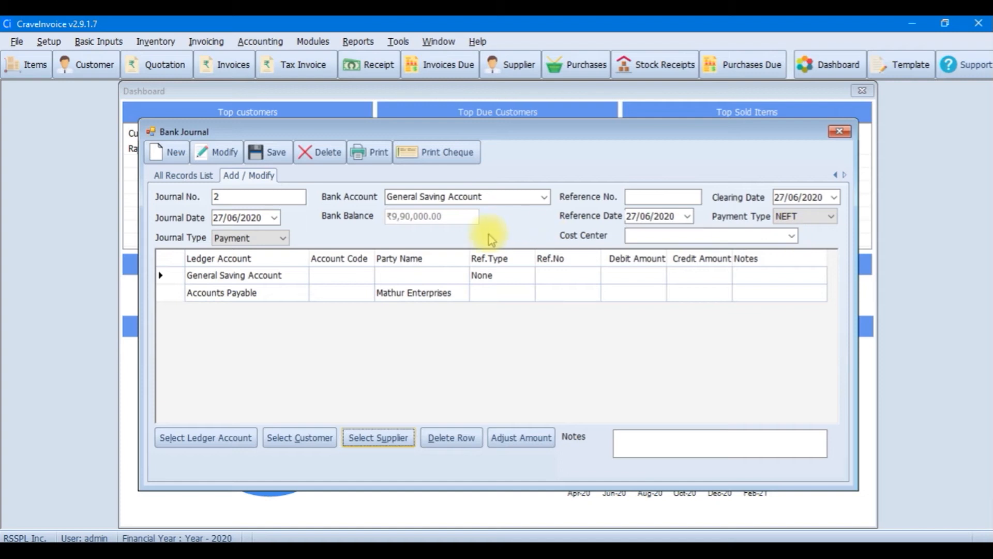
left_click(170, 150)
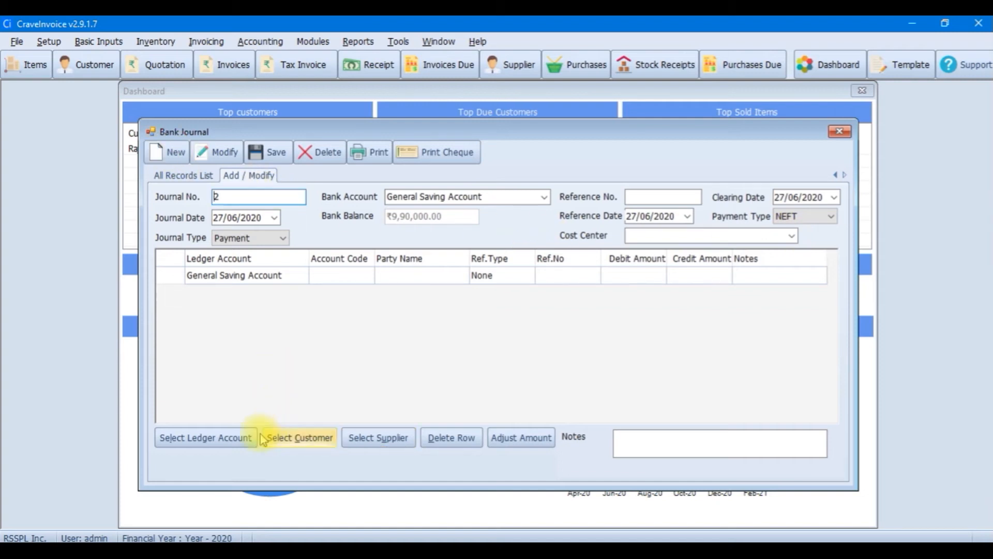
left_click(793, 237)
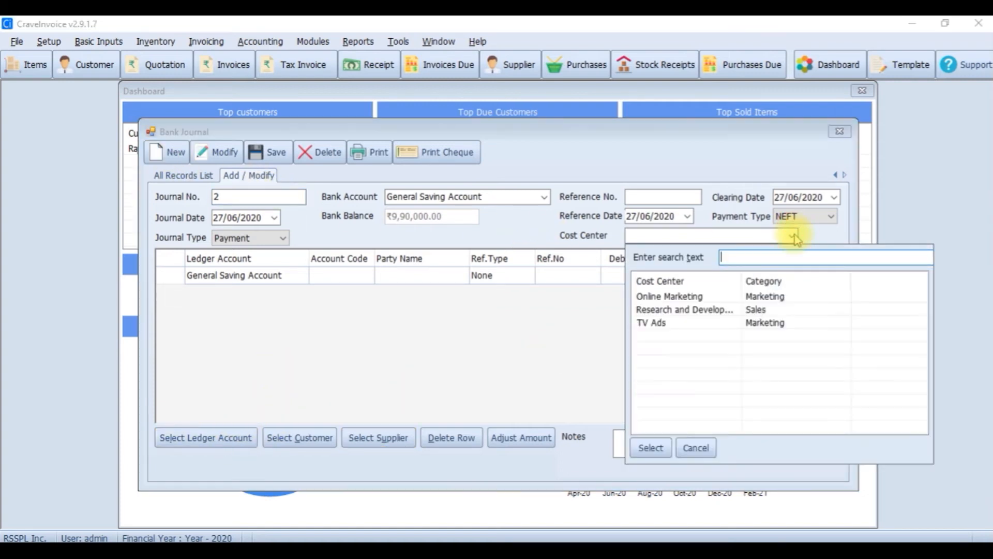
left_click(527, 357)
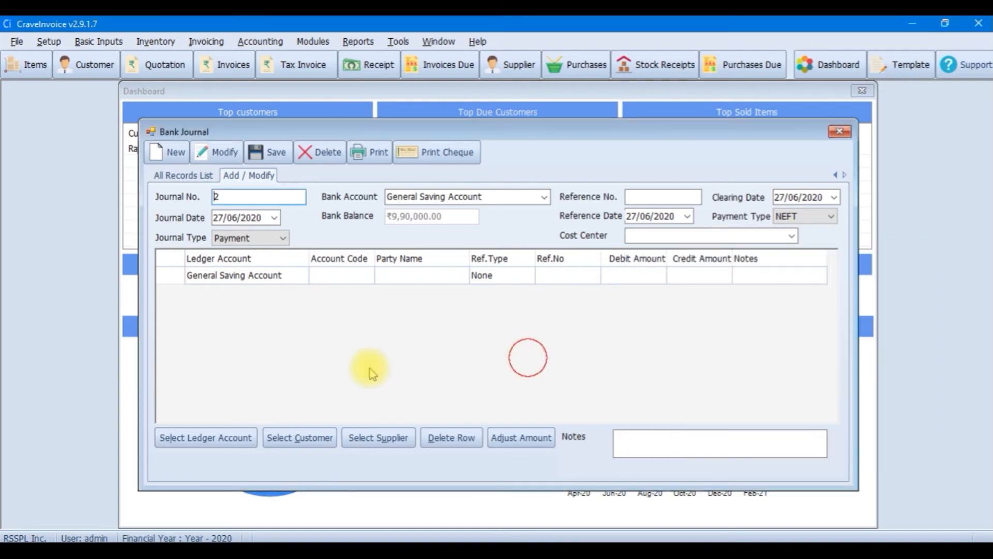
left_click(194, 437)
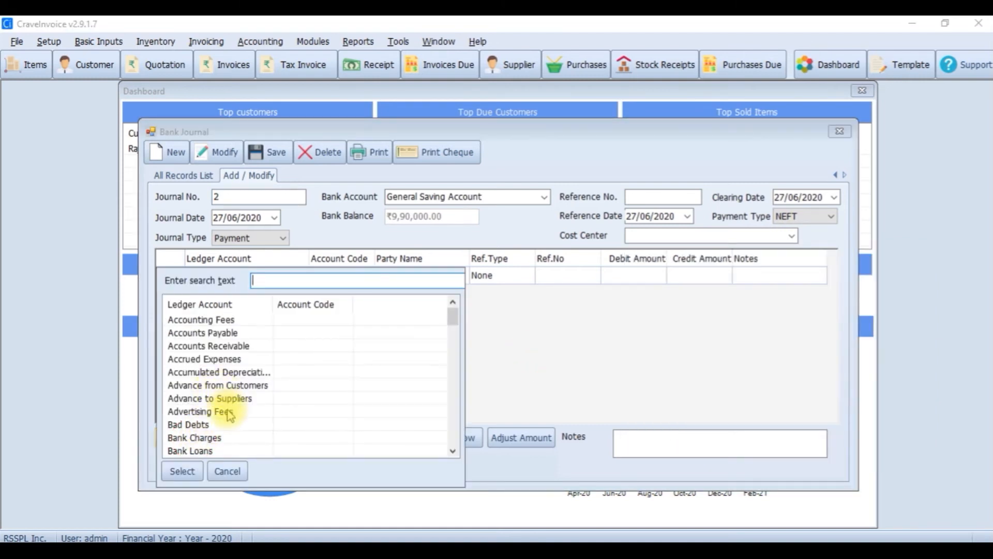
left_click(532, 334)
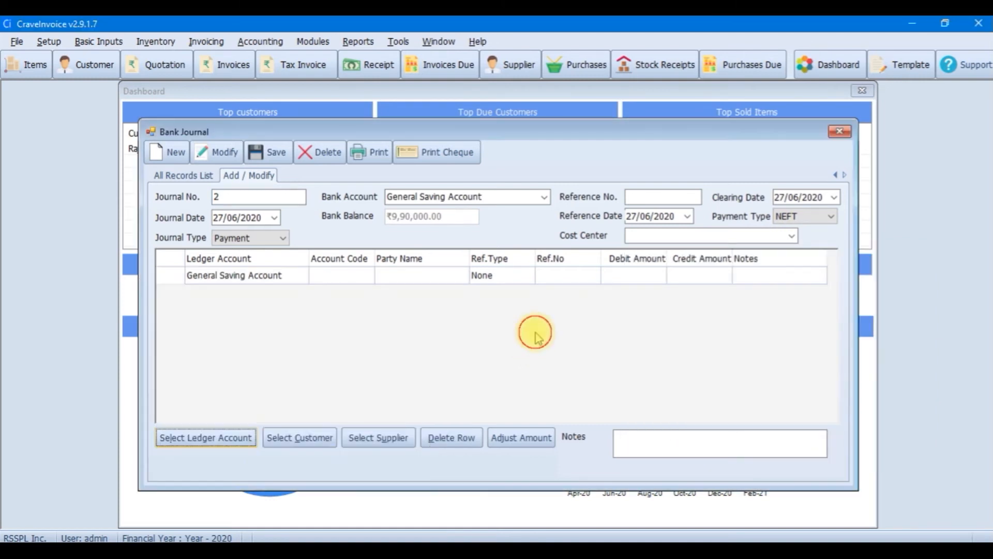
Add the Advertising Fees ledger account to the new bank journal payment and assign the TV Ads cost center
left_click(217, 440)
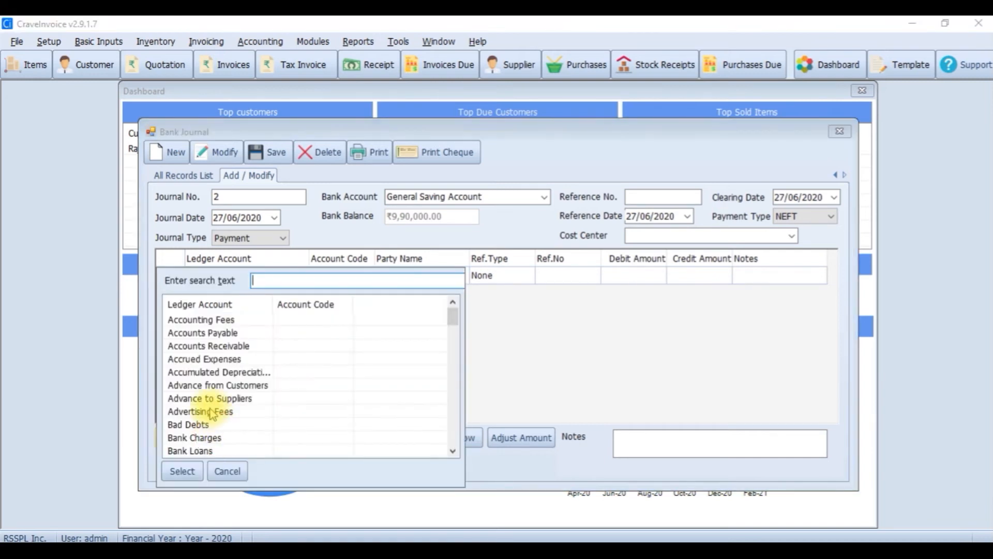
left_click(206, 412)
double_click(207, 412)
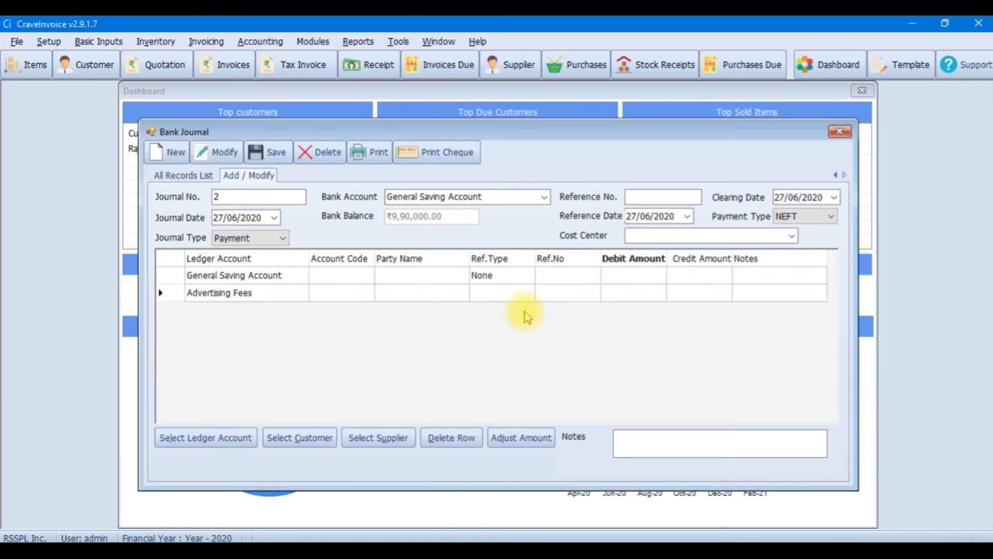
left_click(790, 236)
double_click(660, 322)
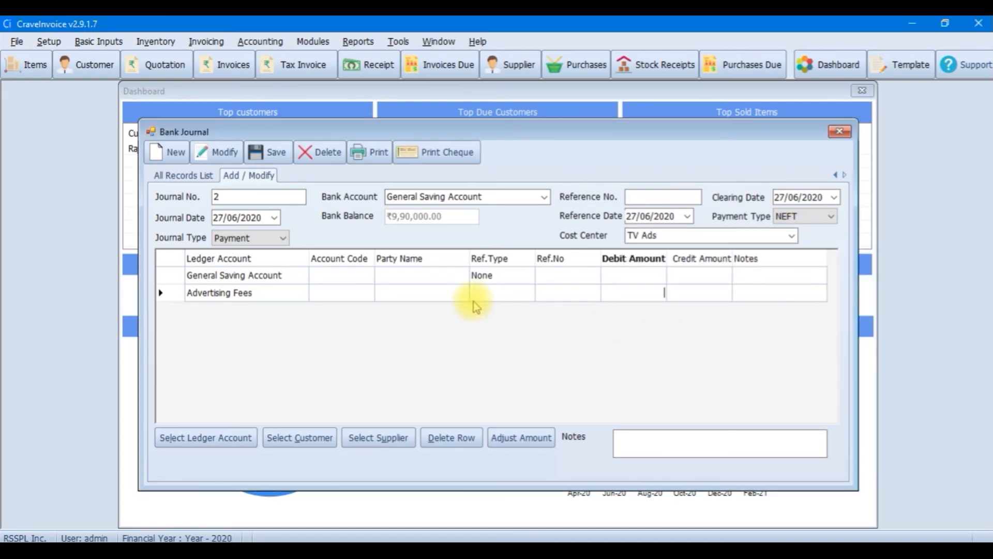
Enter a debit amount of 100000 on the Advertising Fees line and save the bank journal
left_click(632, 293)
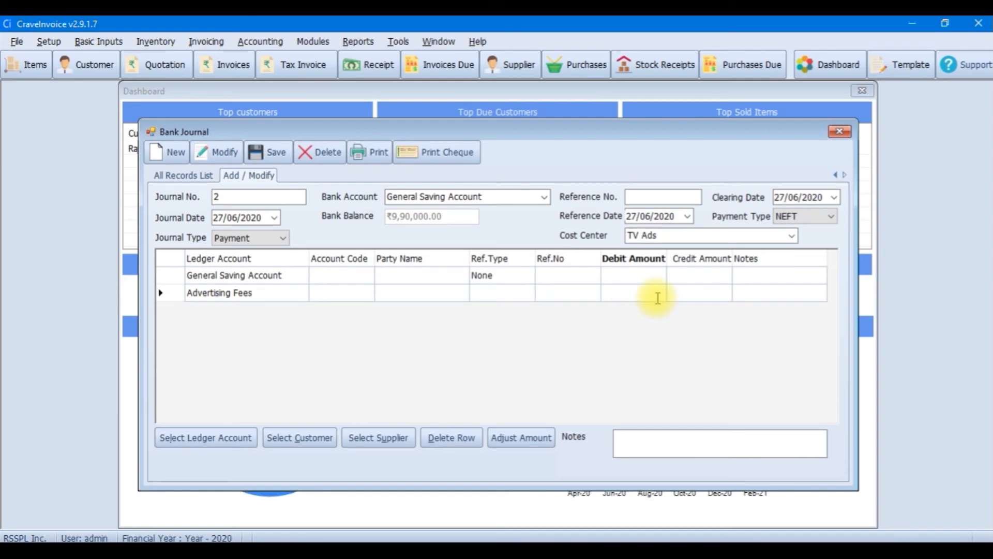
type("100000")
key("Tab")
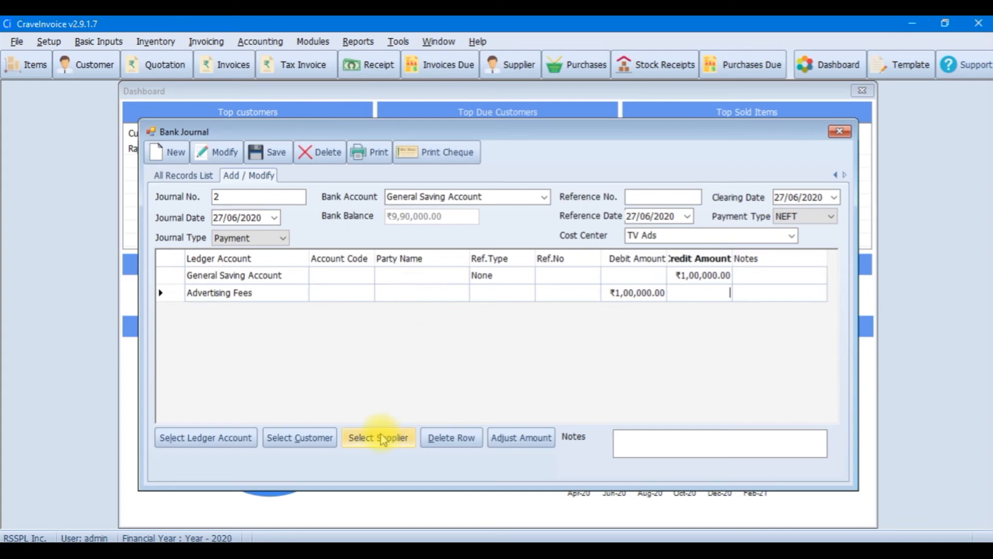
left_click(278, 296)
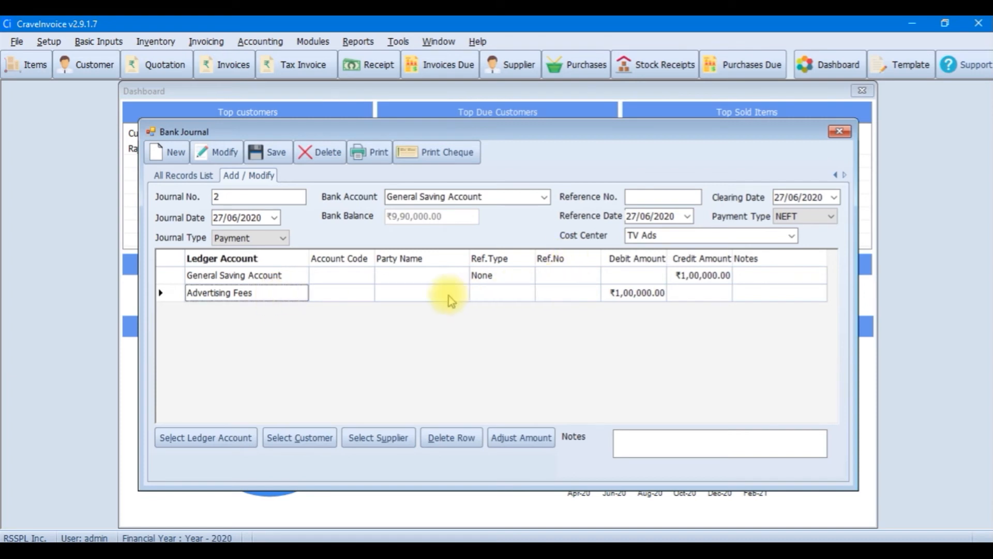
left_click(277, 153)
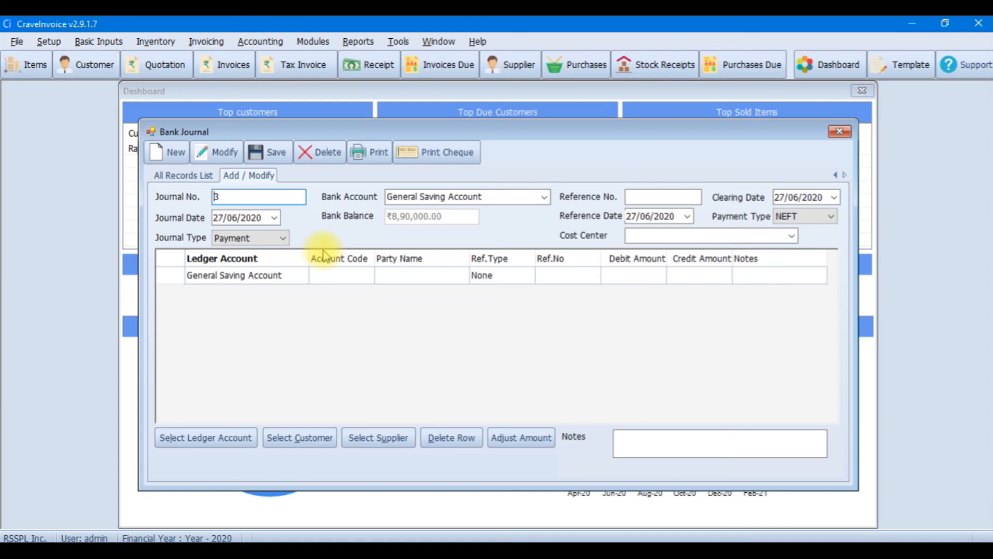
View the Cost Center Summary account report for 01/04/2020 to 27/06/2020, checking each cost center's debit, credit and balance, and close it
left_click(358, 42)
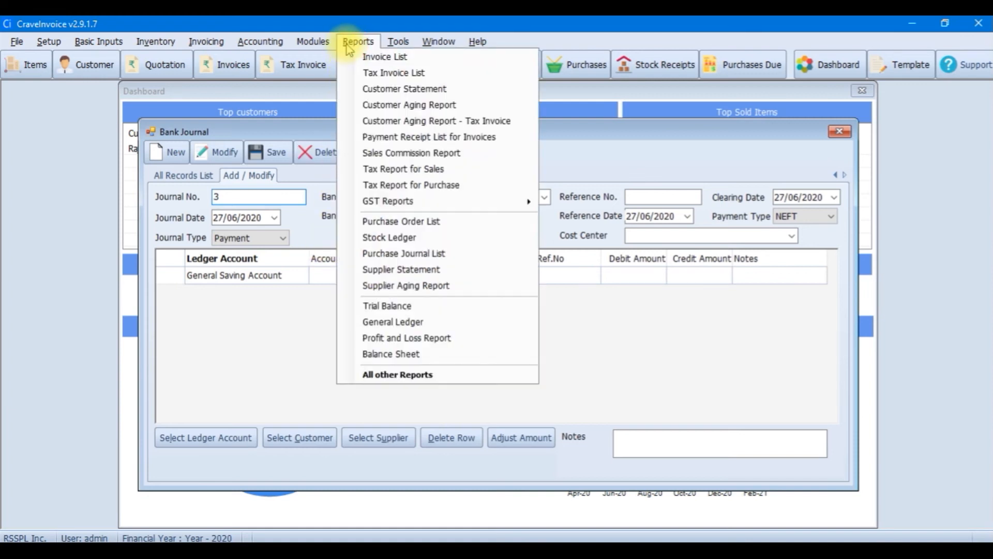
left_click(404, 375)
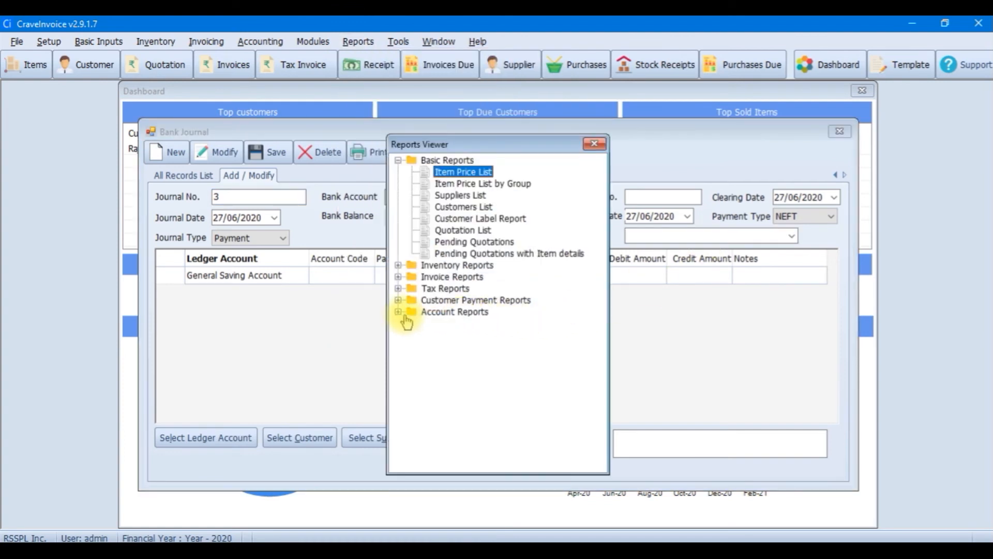
left_click(398, 311)
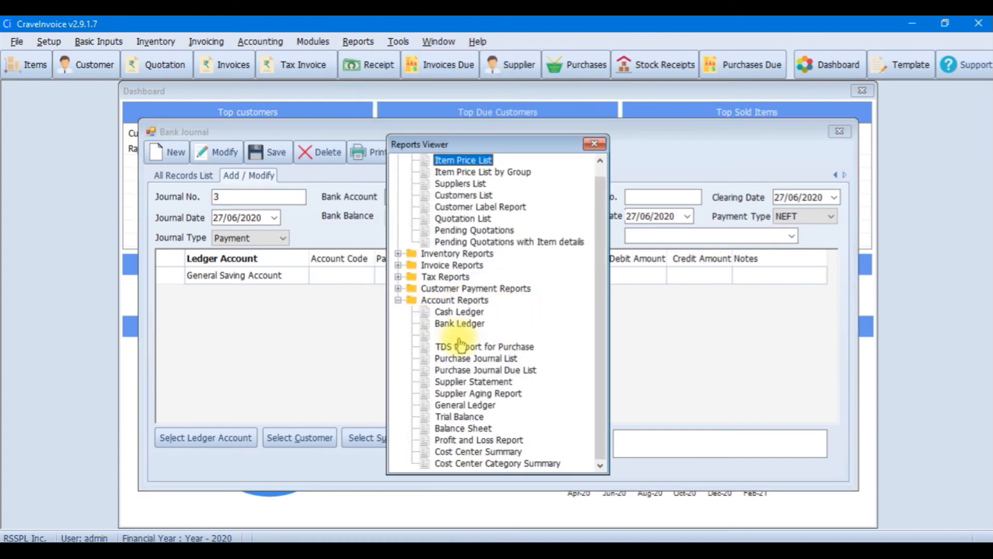
double_click(503, 453)
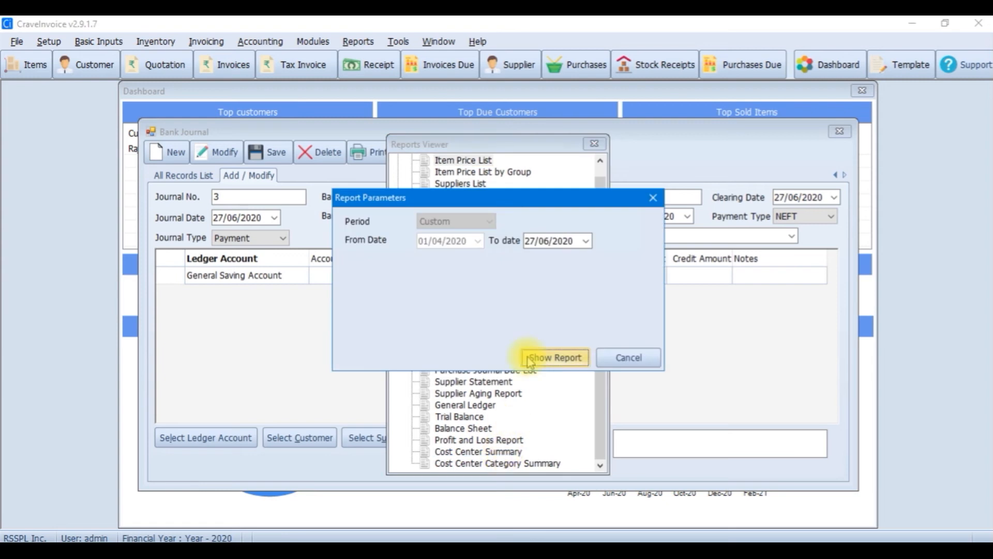
left_click(530, 359)
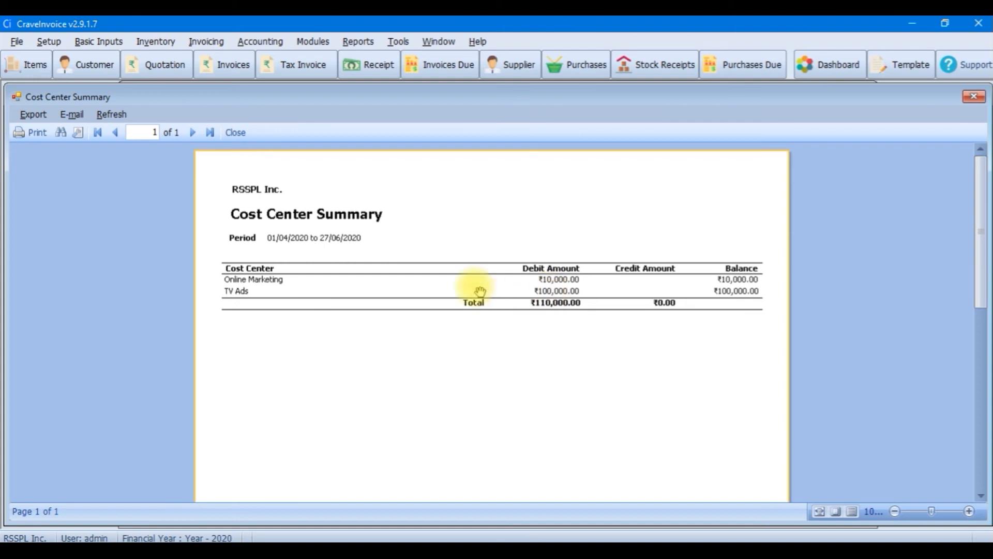
left_click(235, 133)
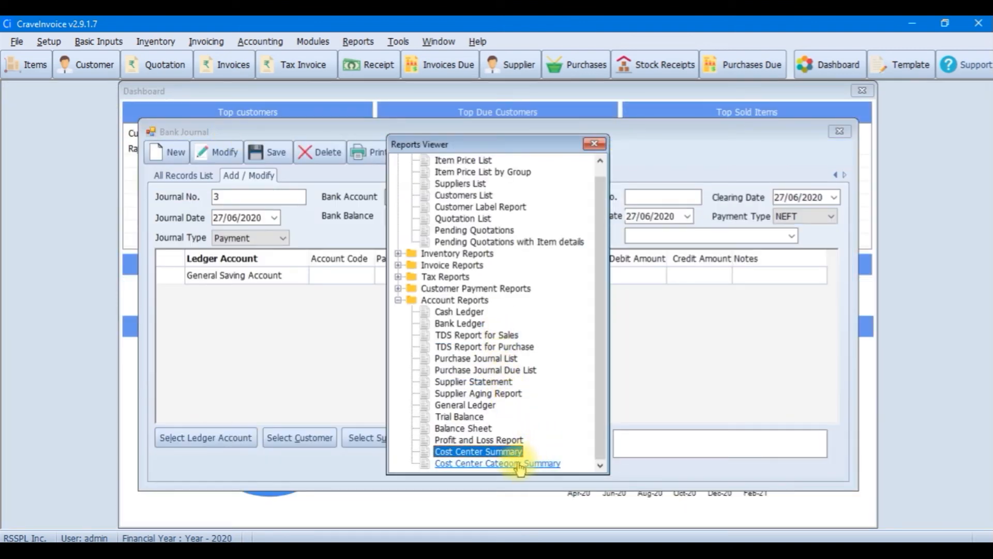
View the Cost Center Category Summary report and its export formats, and close the report
double_click(518, 464)
left_click(551, 360)
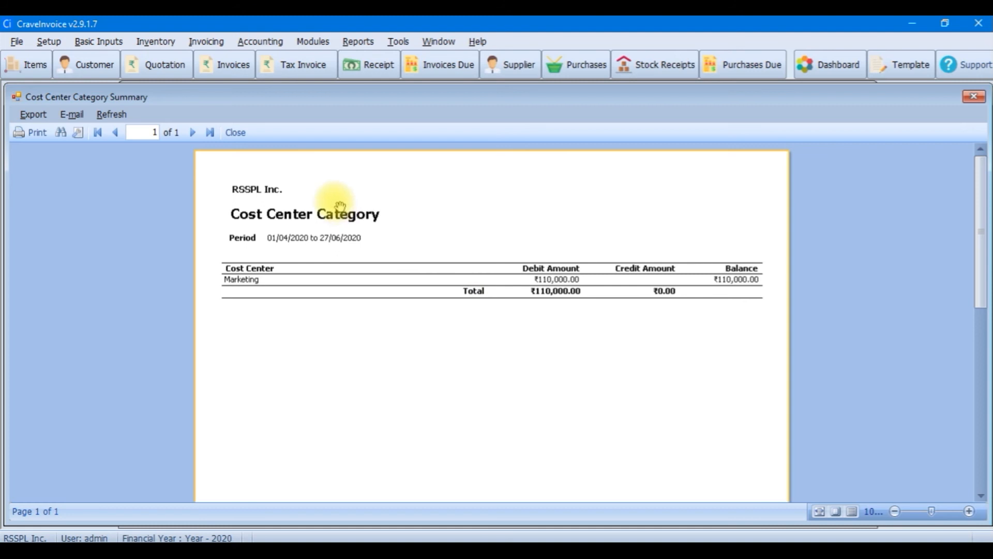
left_click(31, 115)
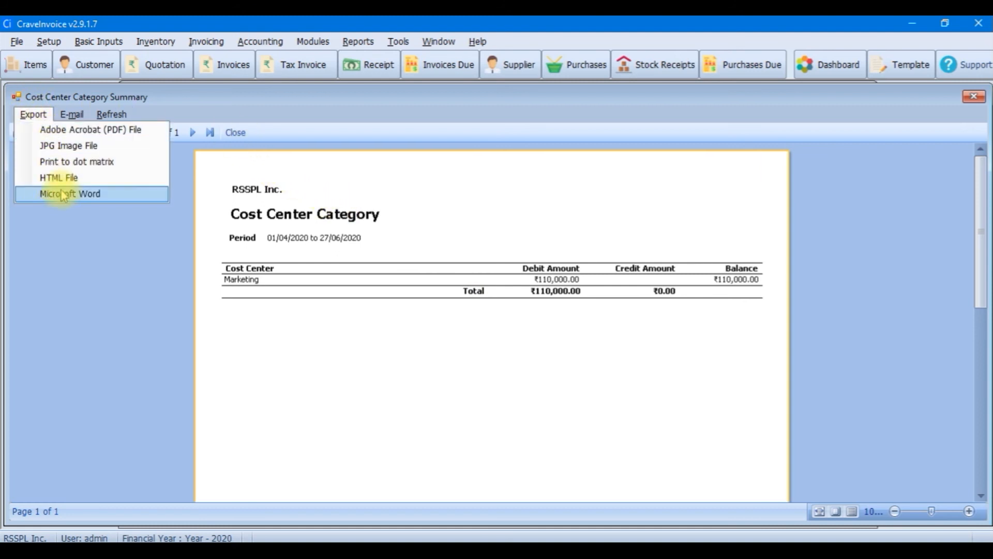
key("Escape")
left_click(236, 132)
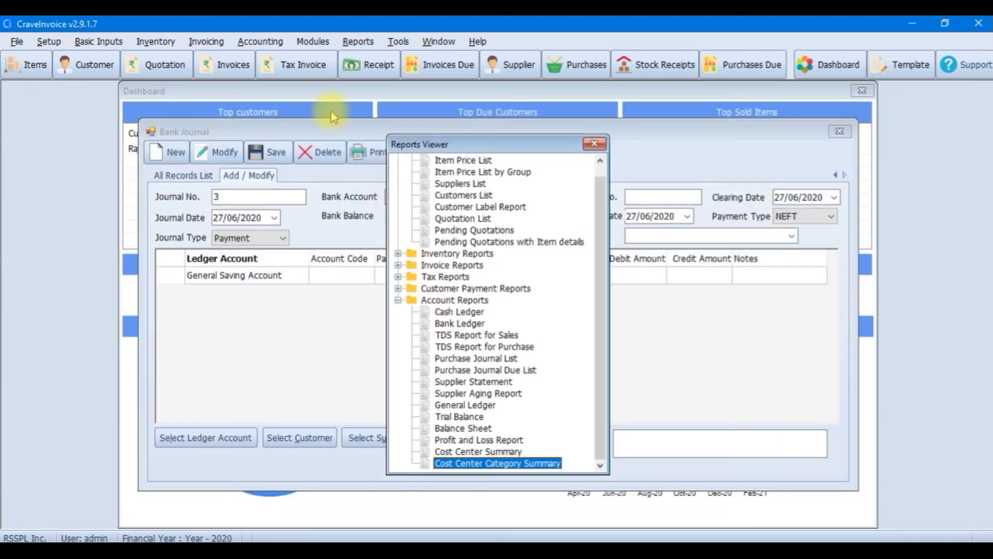
Open the Cash Journal and the Purchase Journal, and examine the cost center choices in a new purchase journal entry
left_click(274, 46)
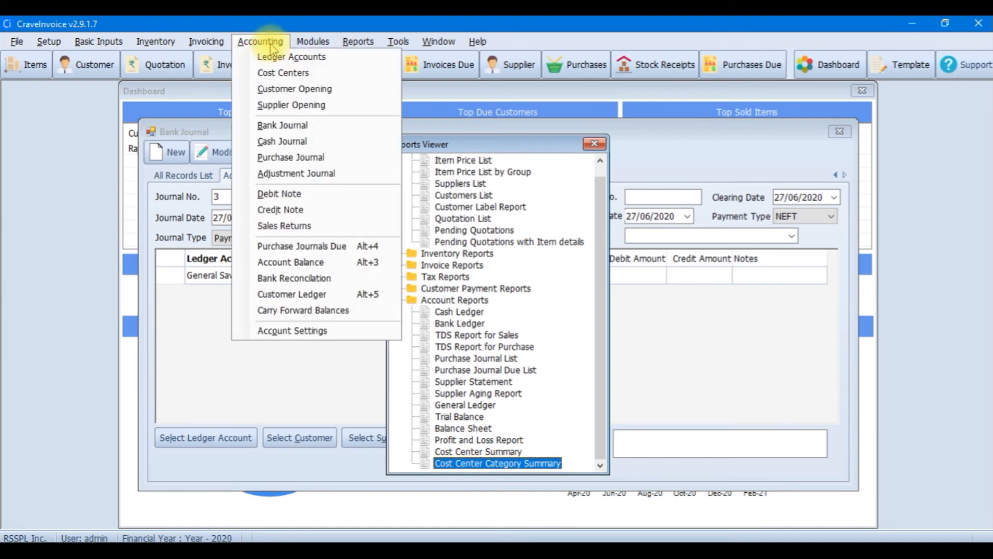
left_click(317, 140)
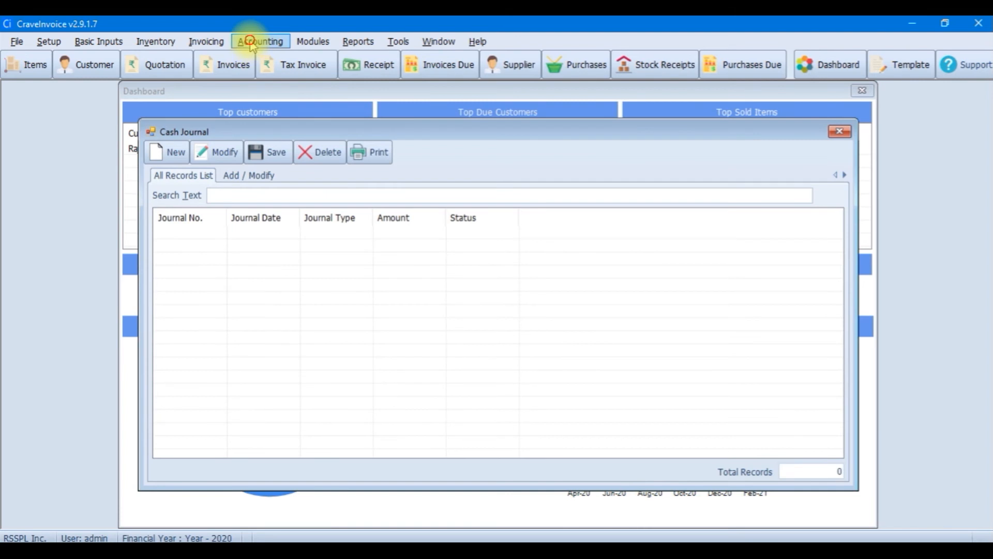
left_click(260, 42)
left_click(310, 157)
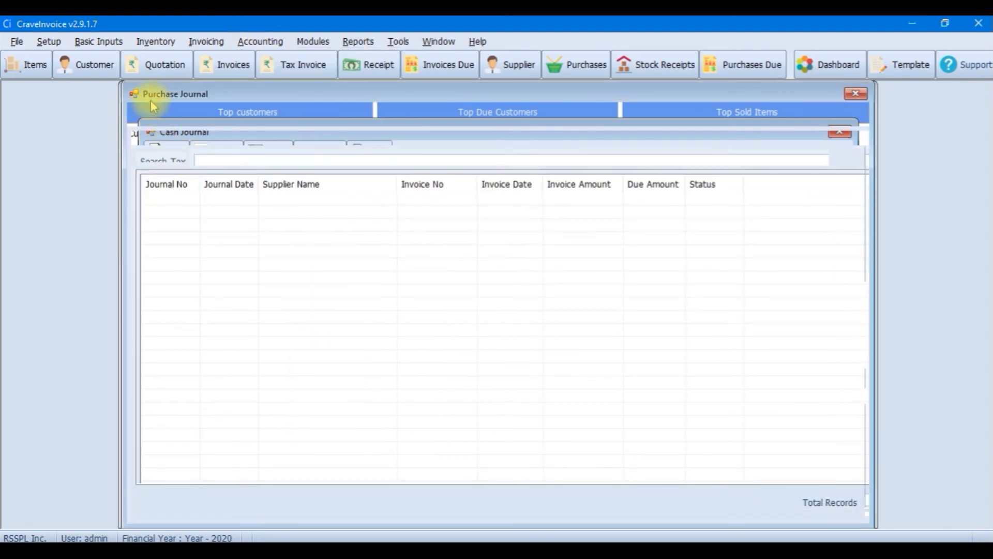
left_click(138, 93)
left_click(150, 113)
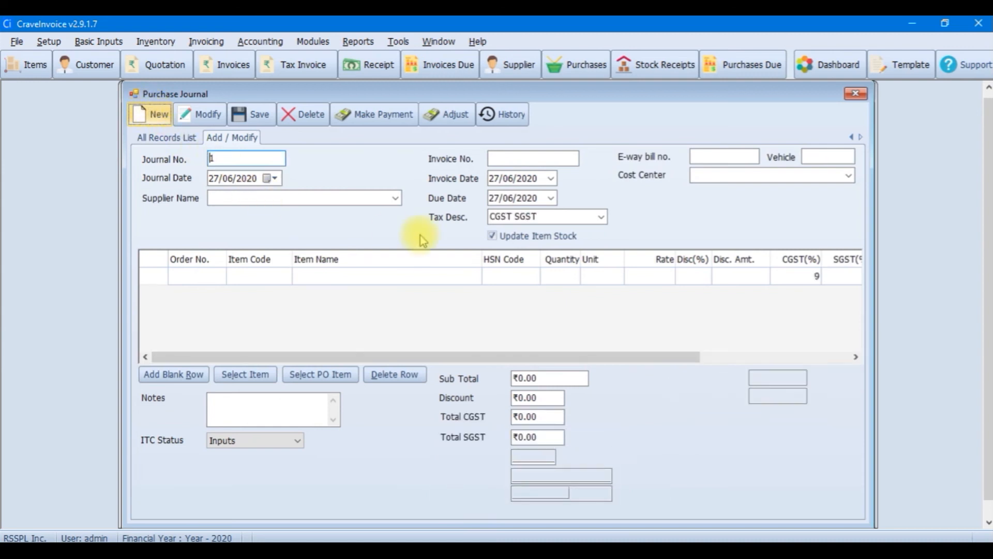
left_click(804, 175)
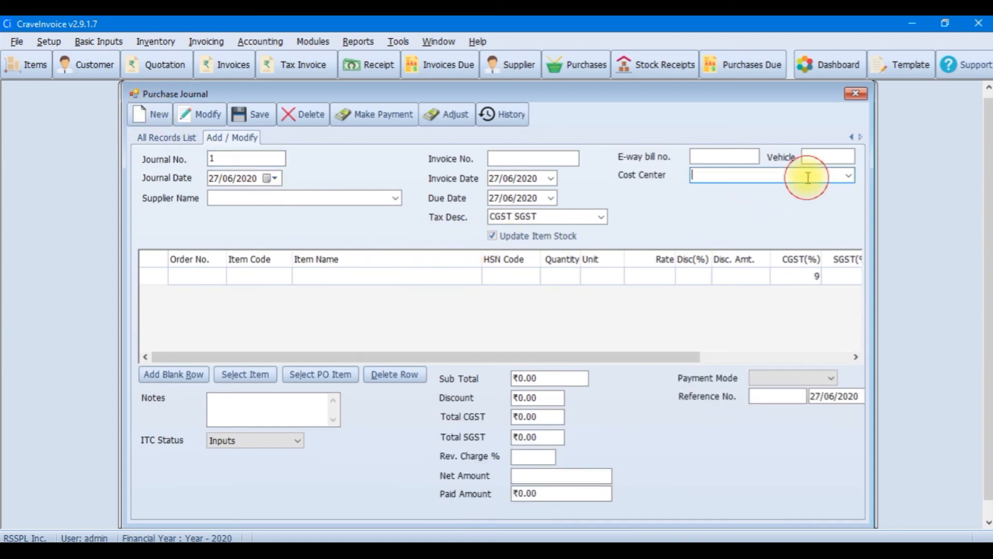
left_click(848, 176)
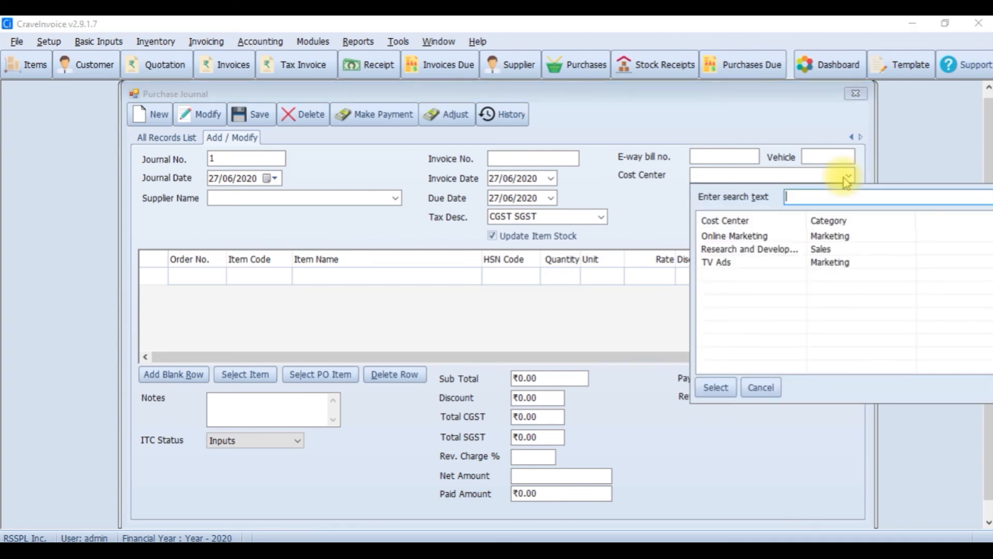
left_click(848, 177)
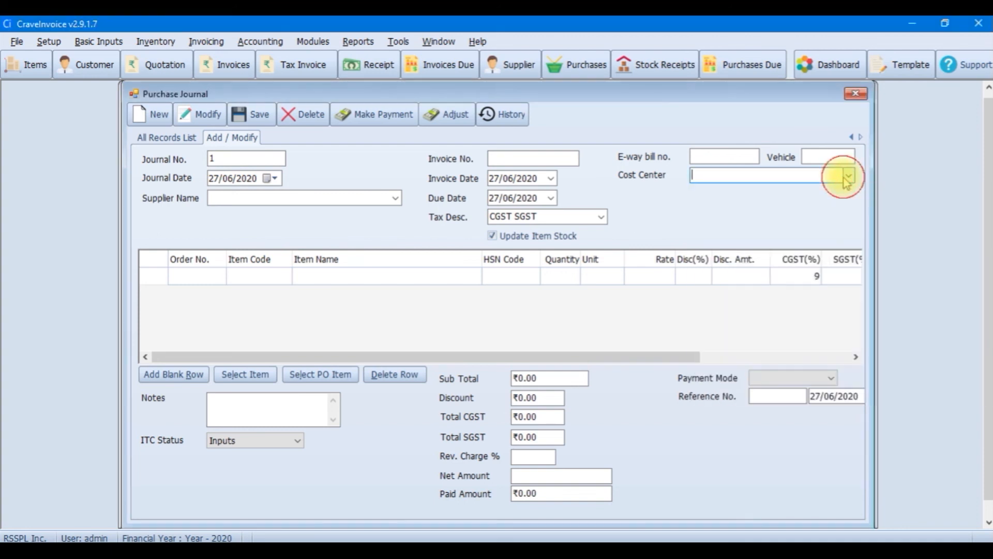
Close the Purchase Journal and start a new payment entry in the Cash Journal
left_click(856, 94)
left_click(154, 149)
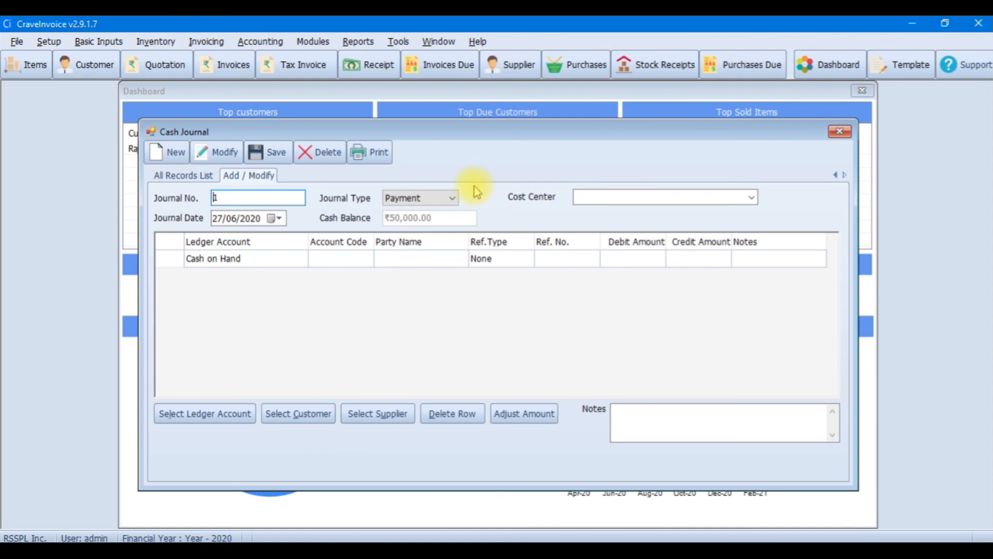
left_click(510, 161)
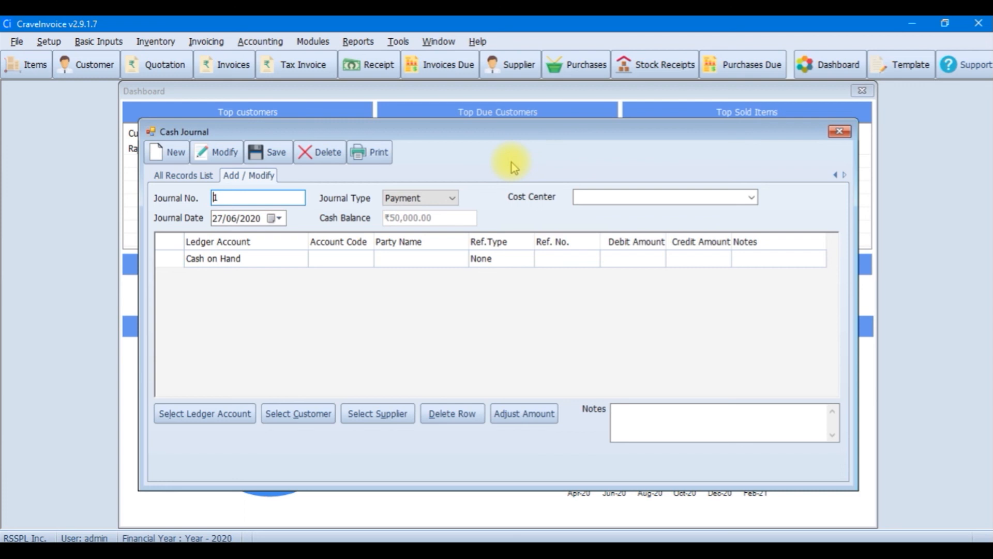